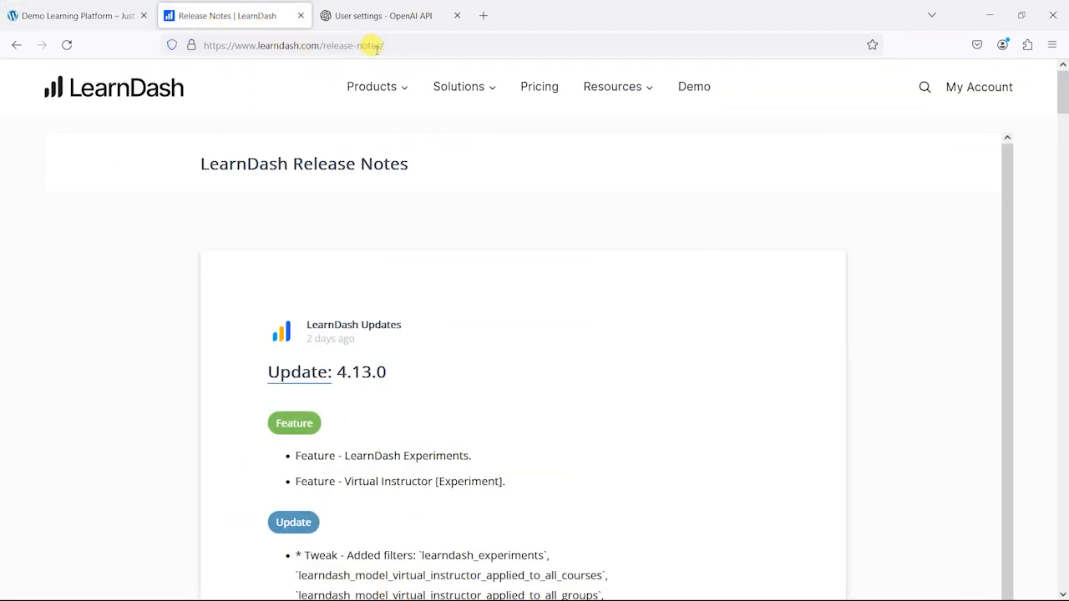
Step: Read through the LearnDash 4.13.0 release notes, including the new features and the added filters and actions
scroll(131, 267, "down", 3)
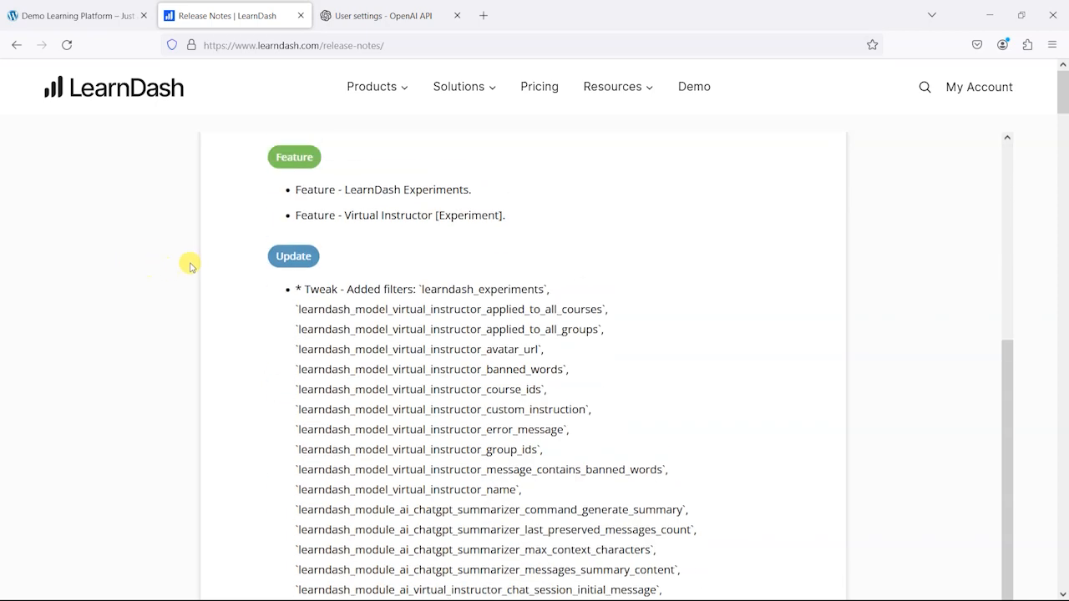
scroll(184, 283, "up", 1)
scroll(555, 329, "down", 1)
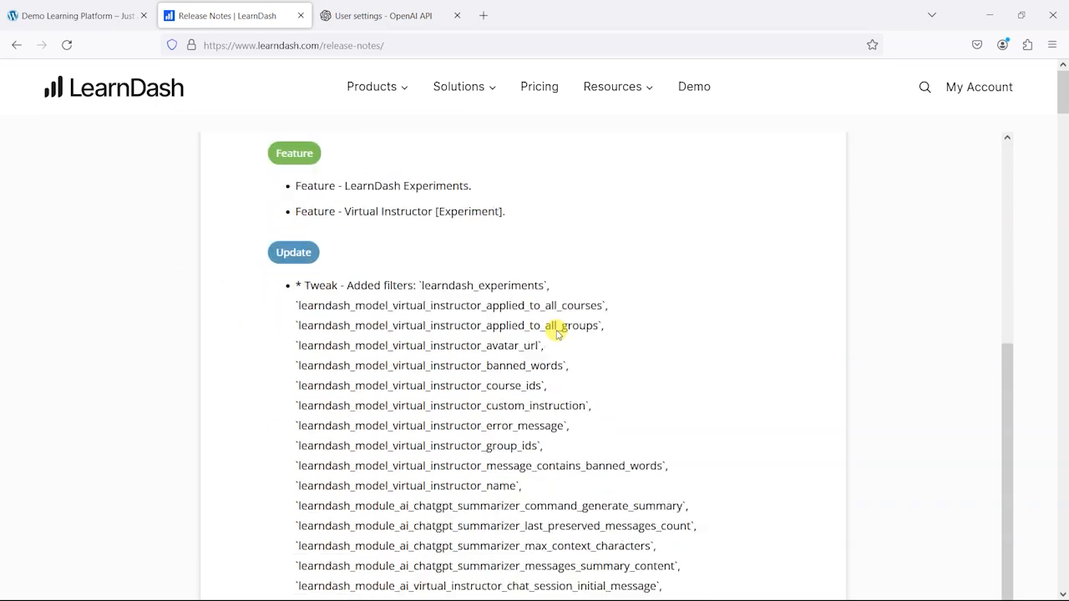
scroll(552, 326, "down", 2)
scroll(451, 238, "up", 2)
scroll(365, 234, "down", 4)
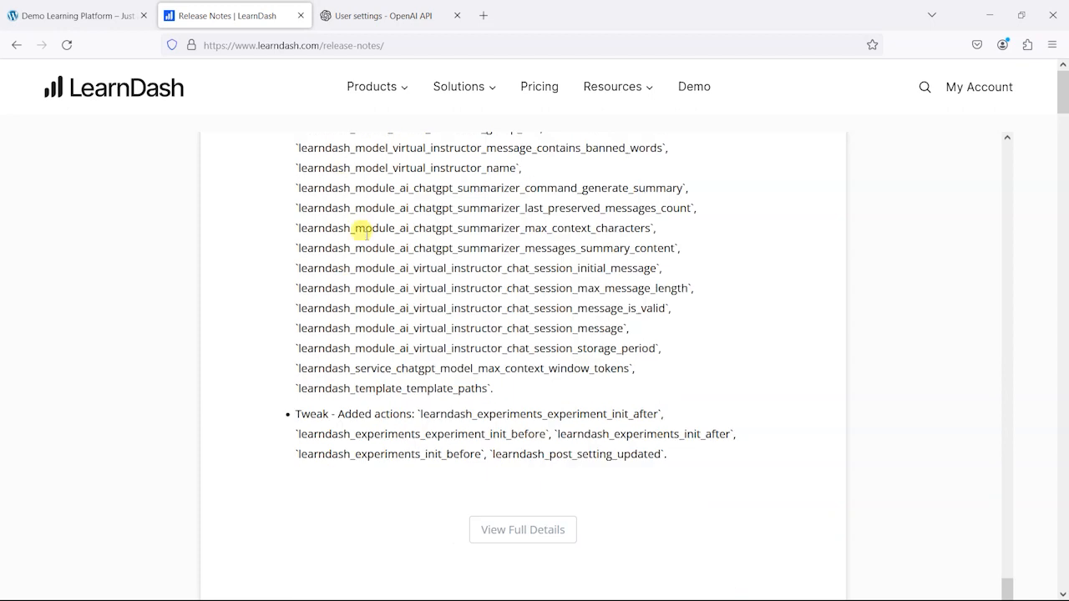
scroll(444, 368, "down", 2)
scroll(406, 310, "up", 6)
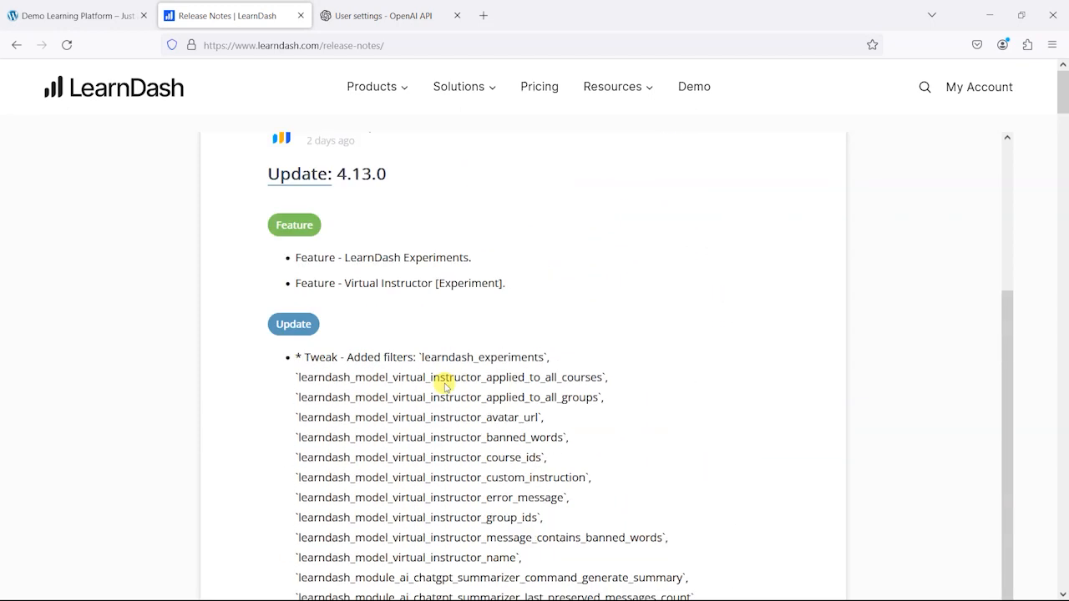
scroll(445, 387, "up", 1)
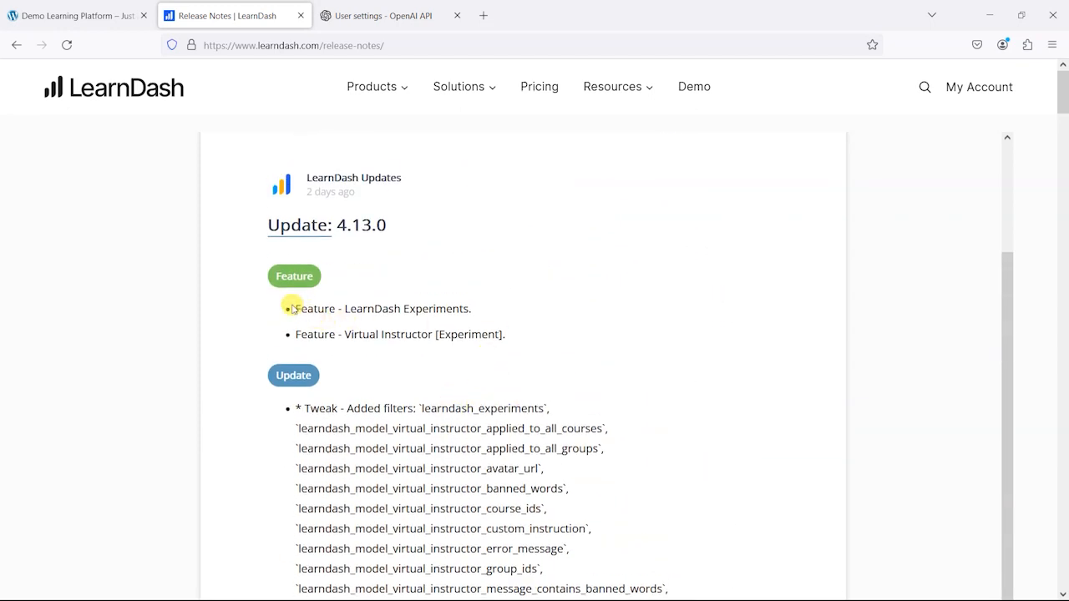
Step: Examine the LearnDash Experiments and Virtual Instructor entries in the 4.13.0 feature list
left_click_drag(286, 306, 553, 337)
left_click(557, 337)
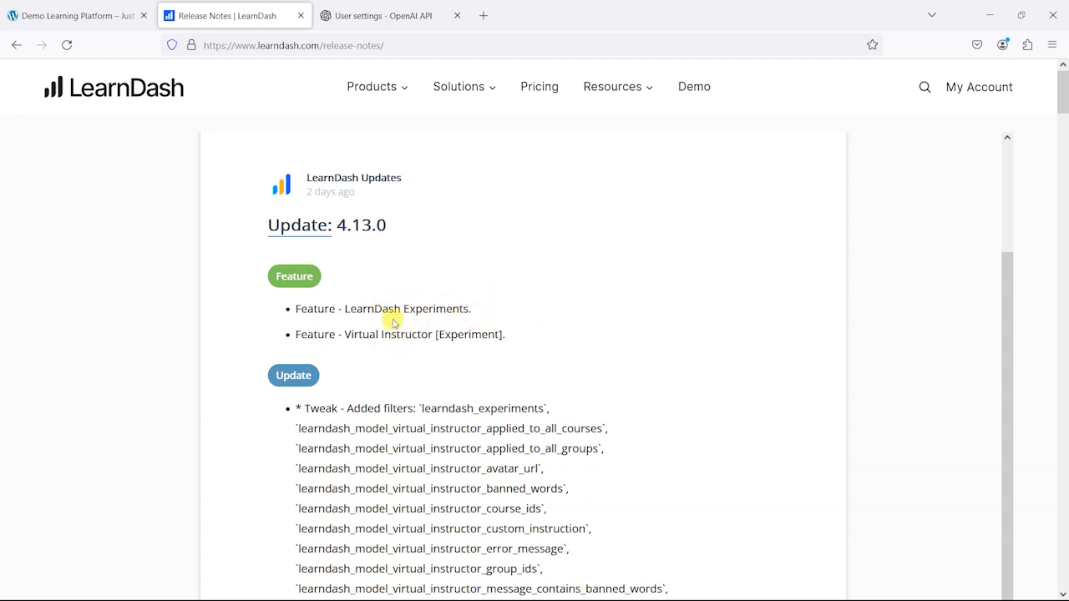
left_click_drag(344, 334, 437, 351)
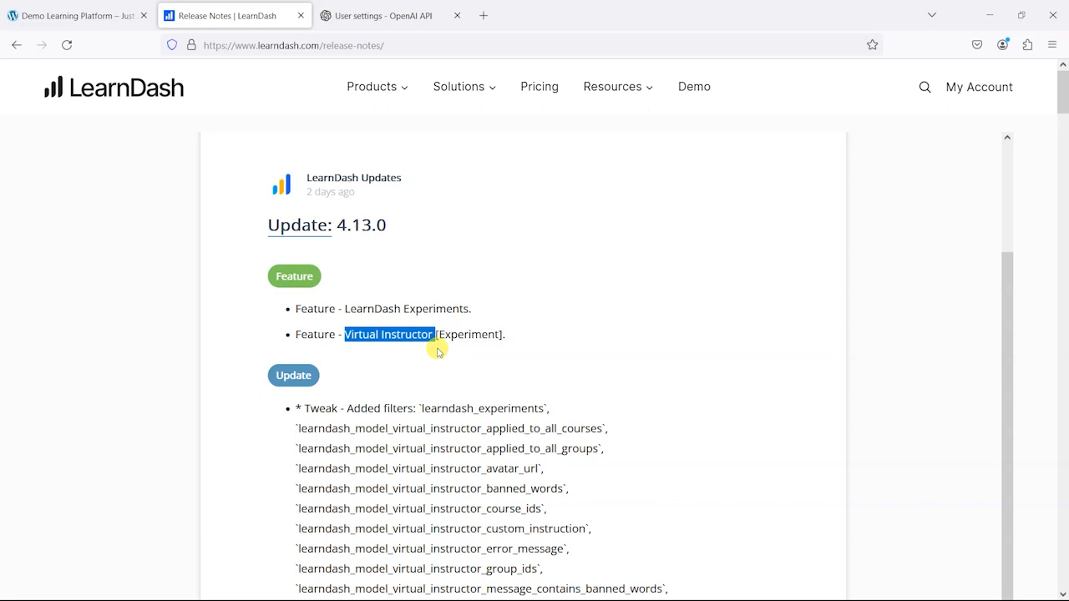
left_click_drag(403, 309, 470, 309)
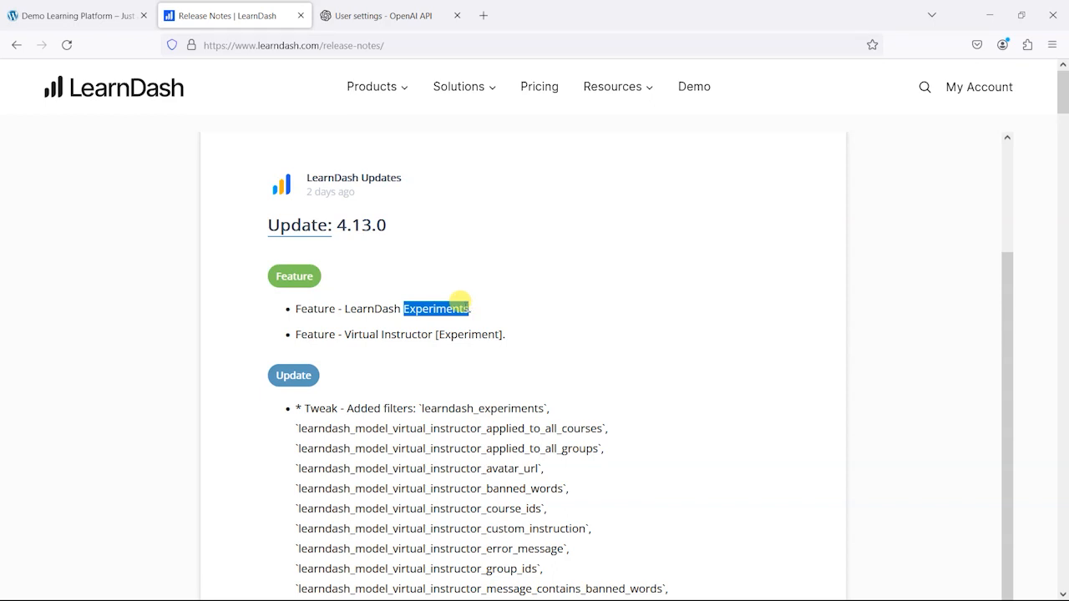
left_click(506, 324)
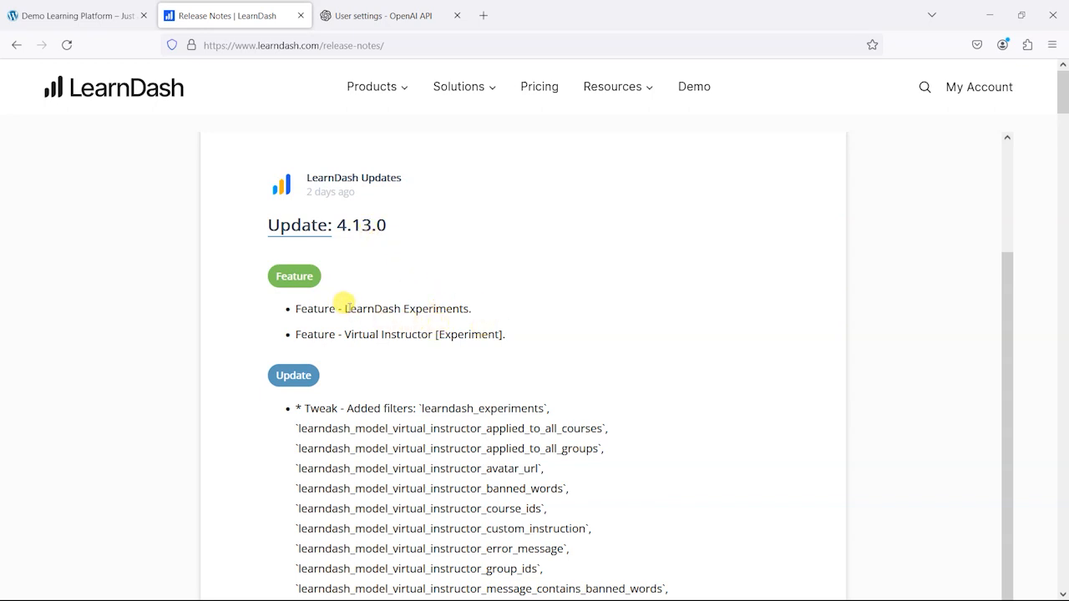
left_click_drag(341, 307, 469, 308)
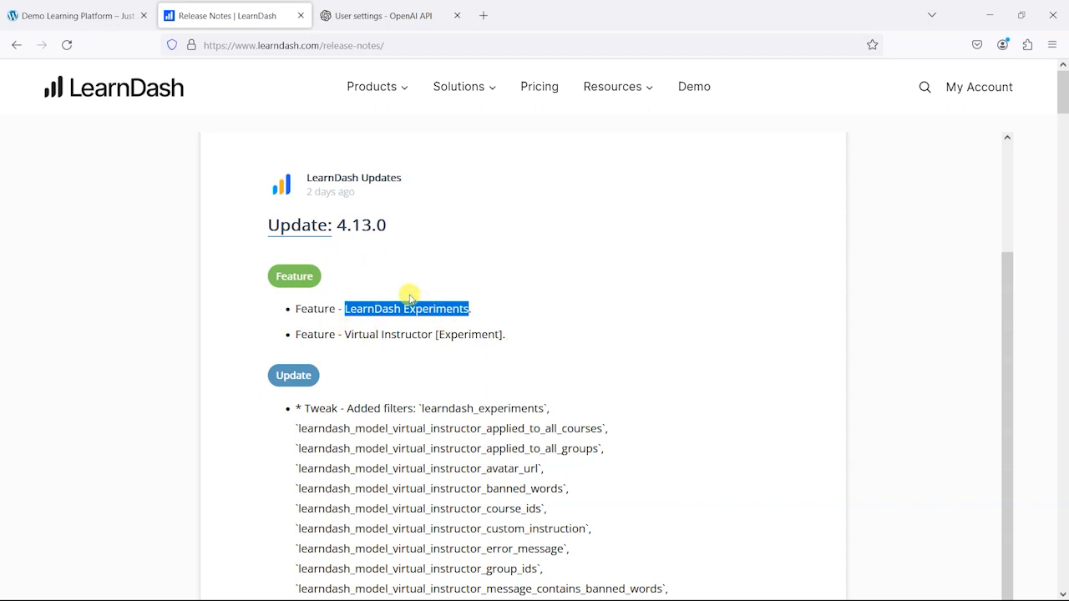
left_click_drag(351, 334, 429, 335)
left_click(497, 360)
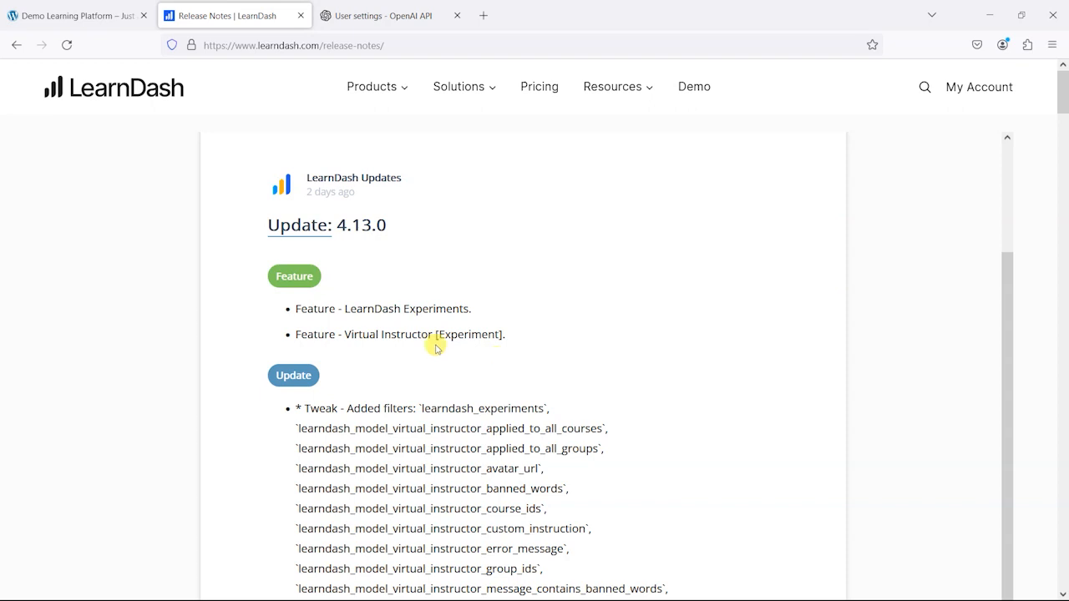
Step: Switch to the Demo Learning Platform site and open the Experiments settings of LearnDash LMS in its WordPress admin
left_click(92, 12)
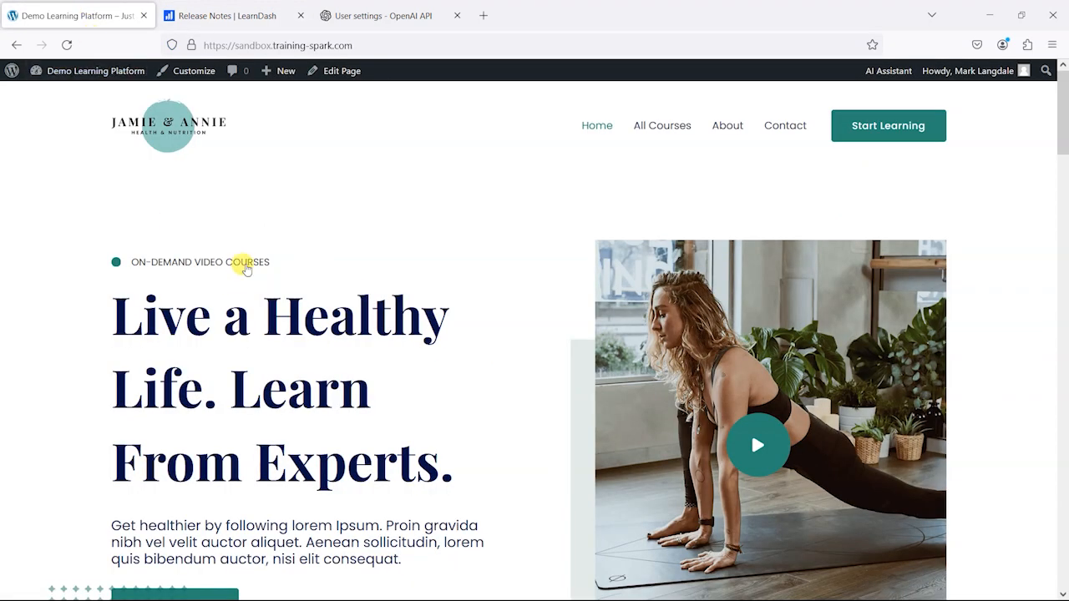
mouse_move(76, 71)
left_click(55, 97)
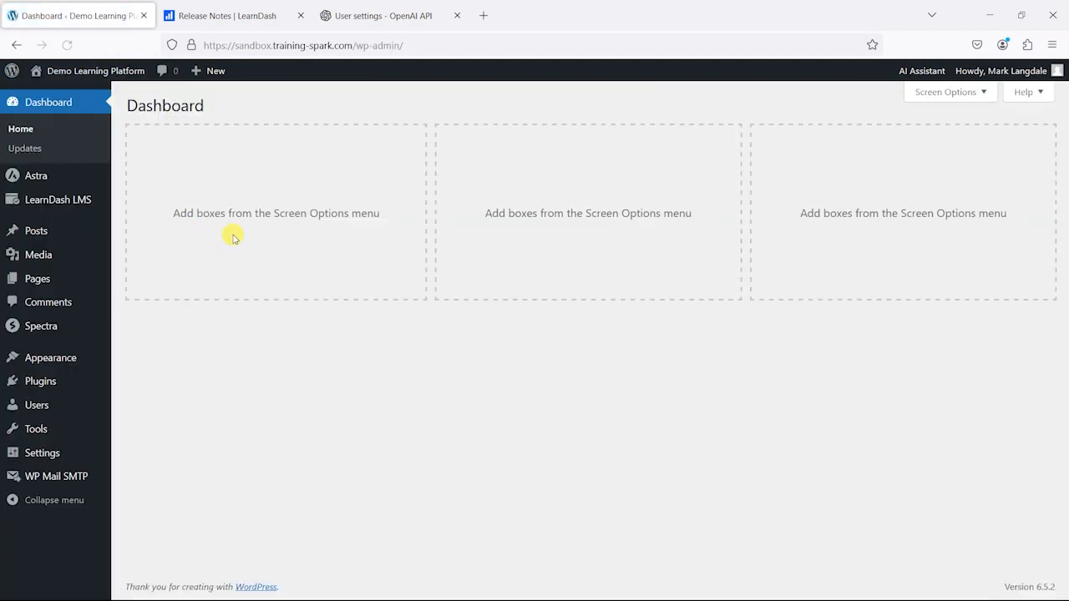
mouse_move(67, 205)
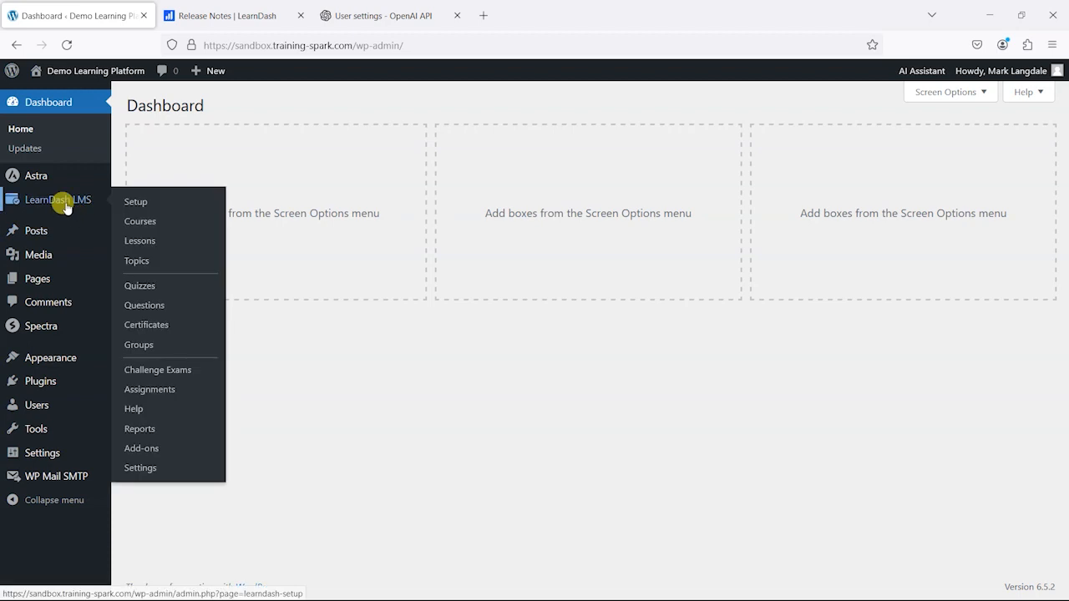
left_click(149, 468)
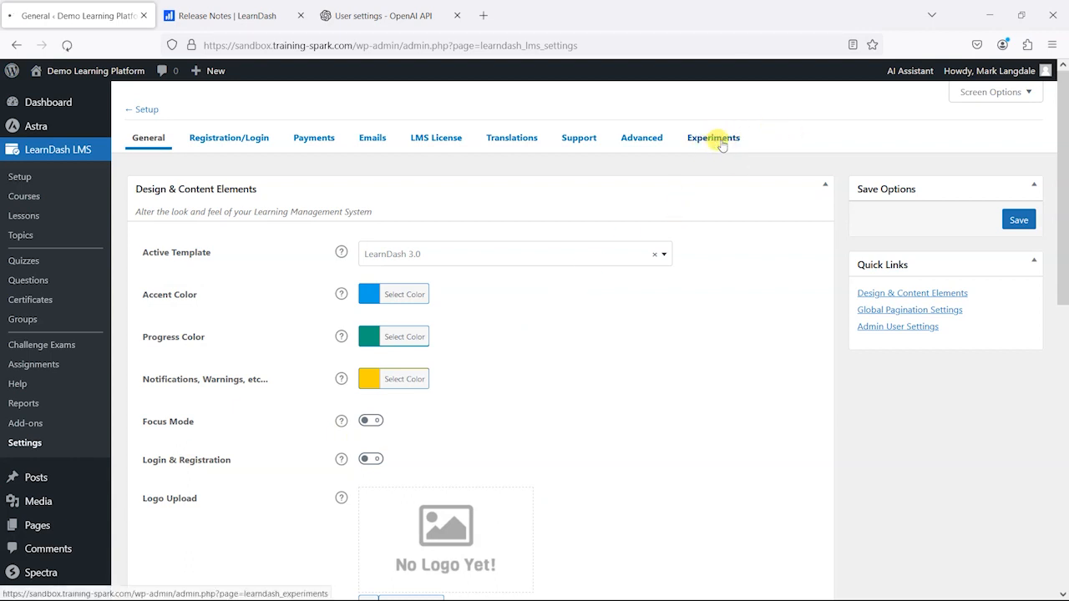
left_click(721, 145)
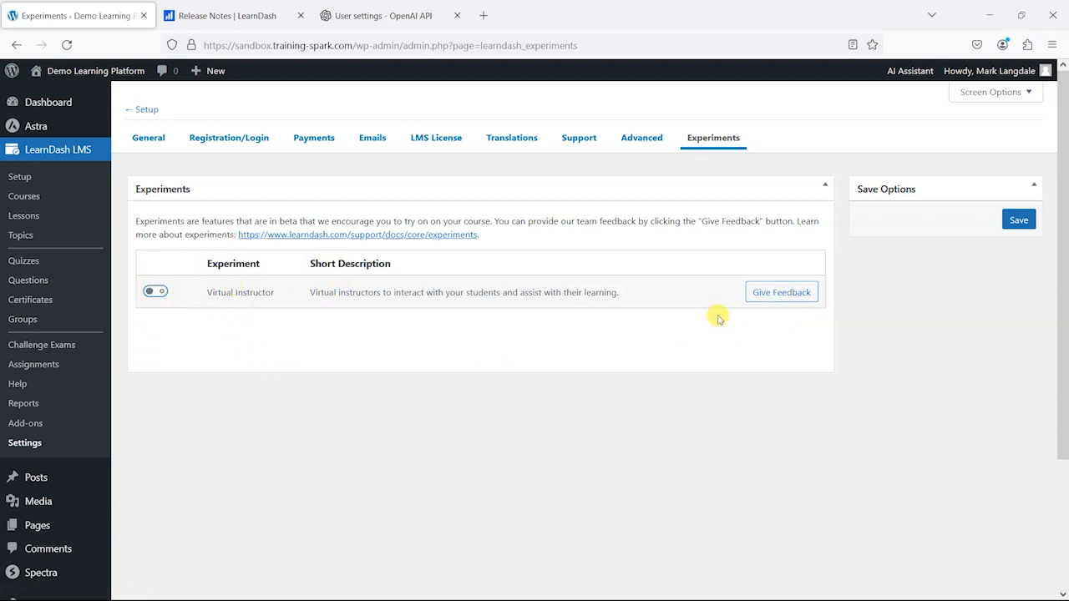
Step: Review the questions in the Virtual Instructor feedback form, and close the form
left_click(768, 293)
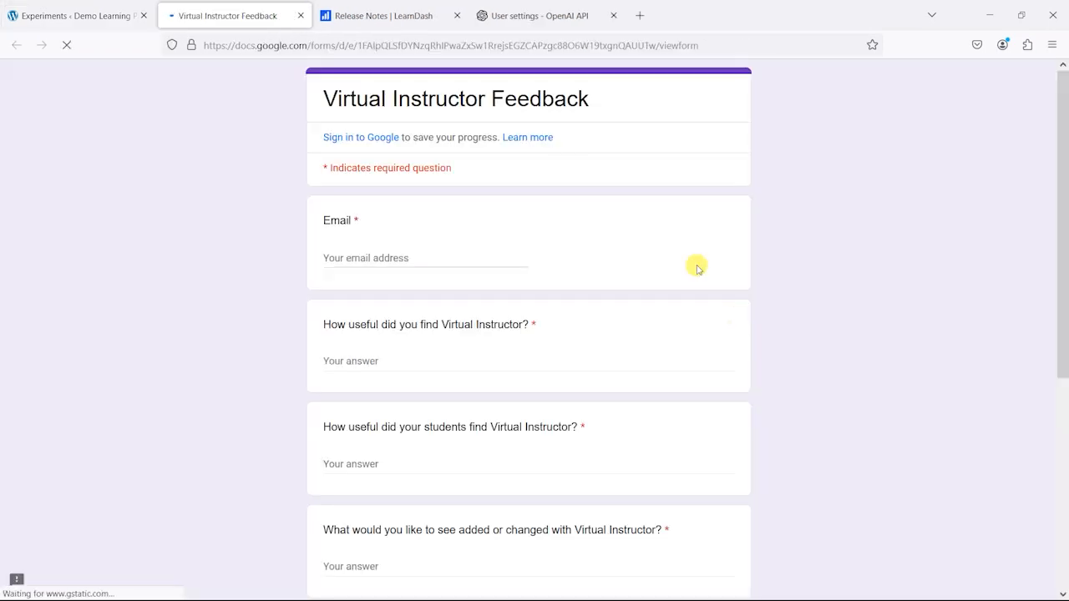
scroll(460, 401, "down", 5)
scroll(465, 277, "up", 4)
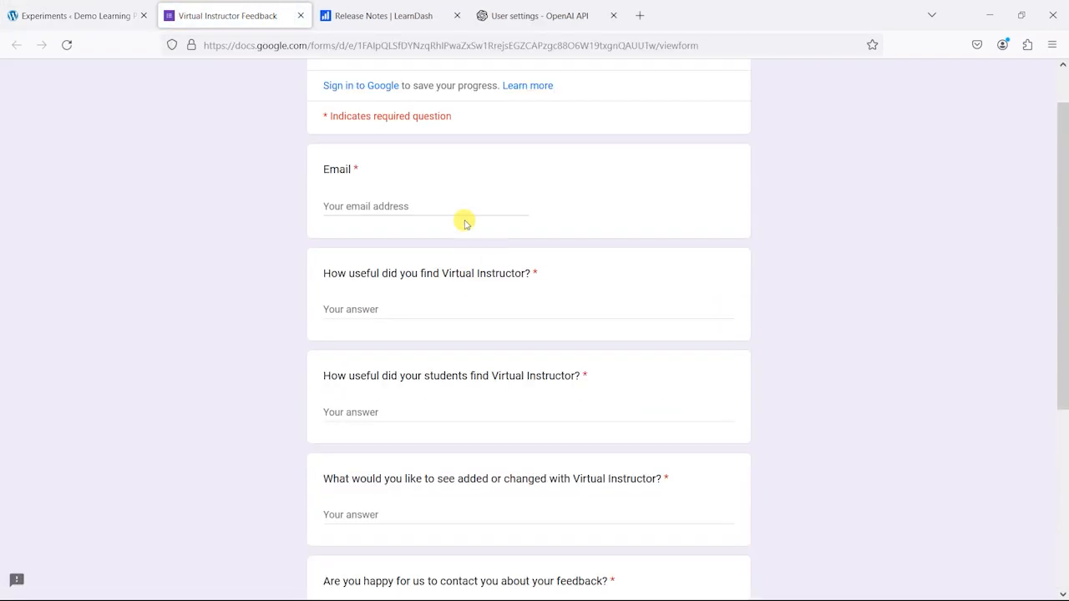
scroll(482, 293, "down", 2)
scroll(422, 317, "down", 3)
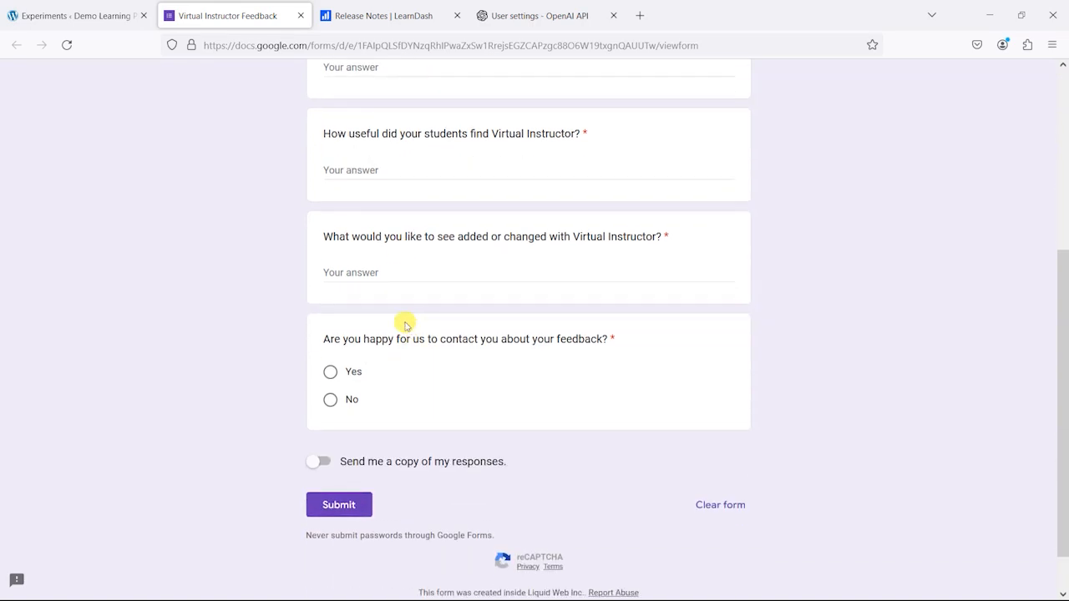
left_click(299, 15)
left_click(491, 448)
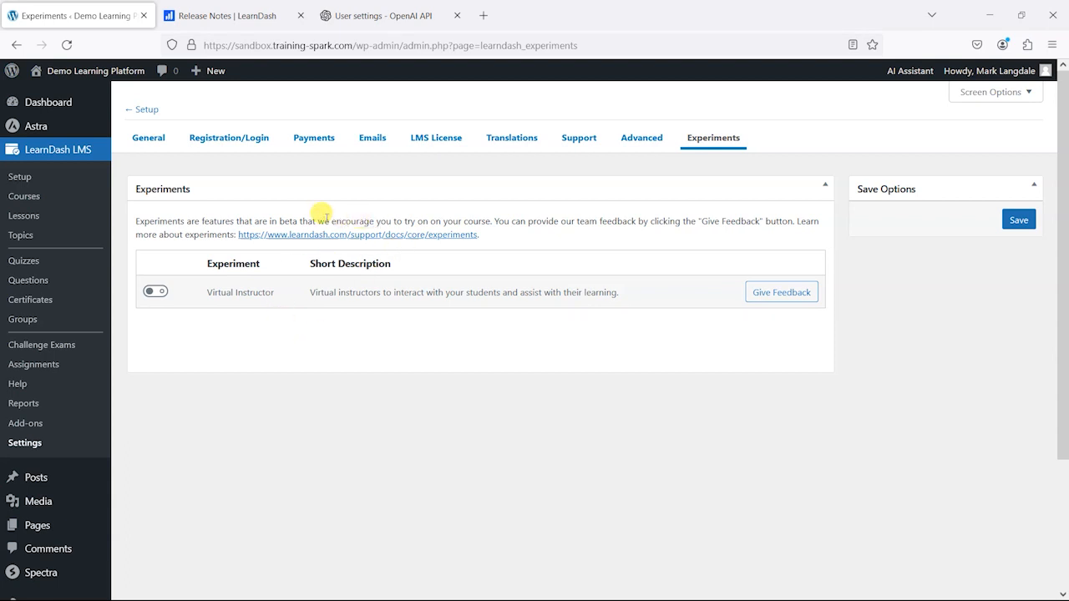
Step: Enable the Virtual Instructor experiment and save the settings
double_click(287, 220)
left_click(336, 342)
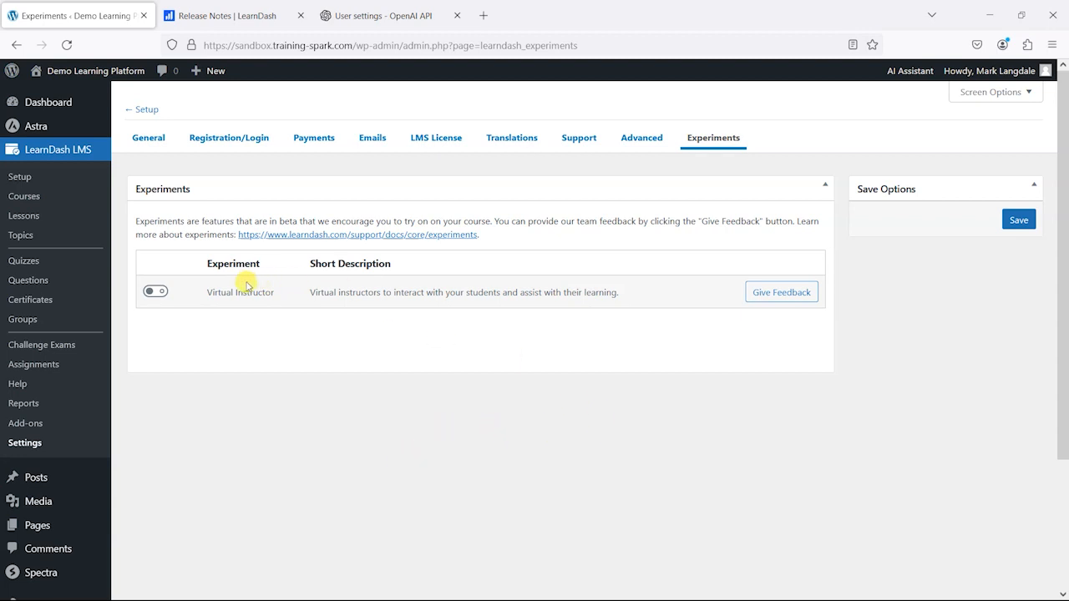
left_click(153, 293)
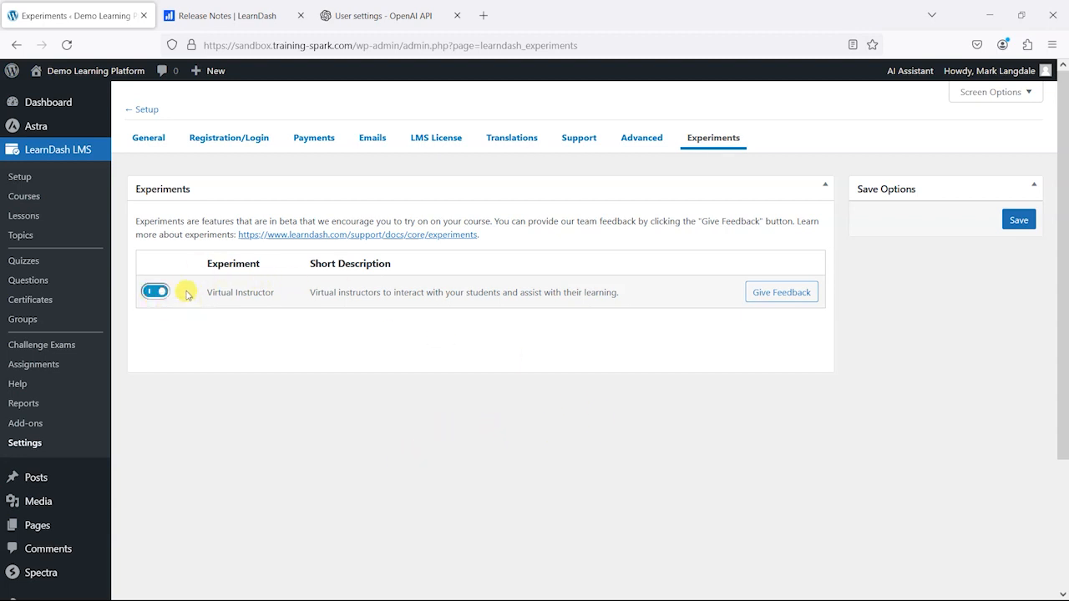
left_click(1015, 221)
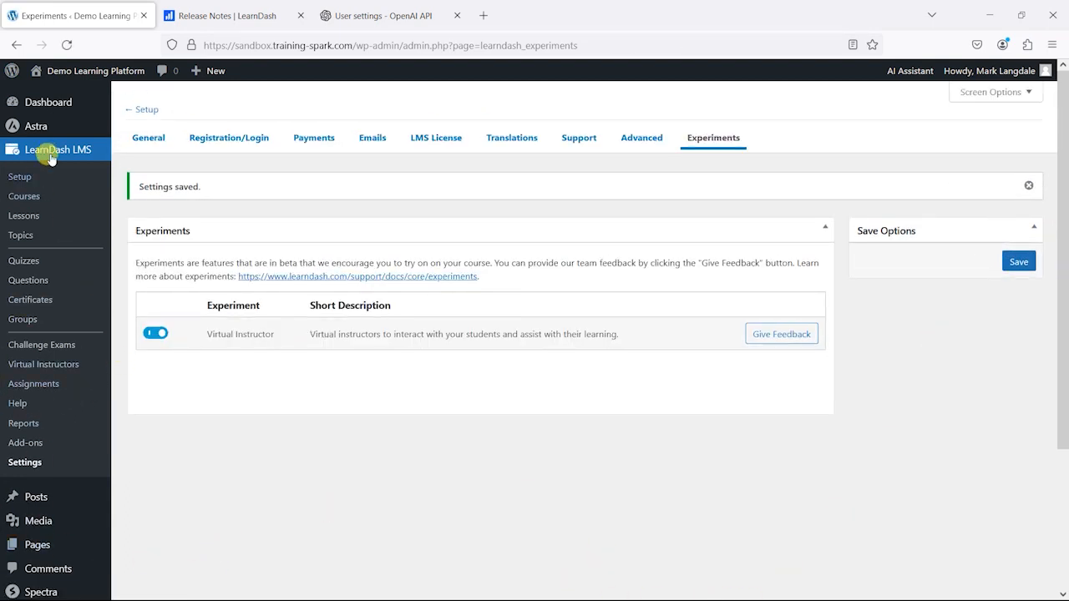
Step: Open the Virtual Instructors page in LearnDash LMS and start the setup wizard, advancing to the OpenAI API key settings
left_click_drag(127, 368, 5, 359)
left_click(117, 370)
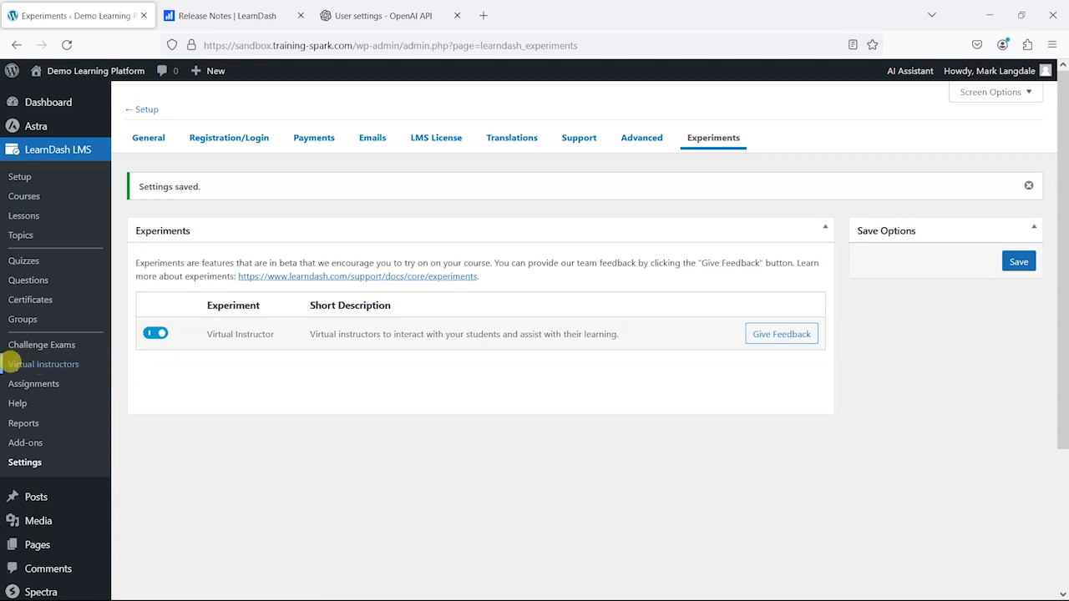
left_click(30, 367)
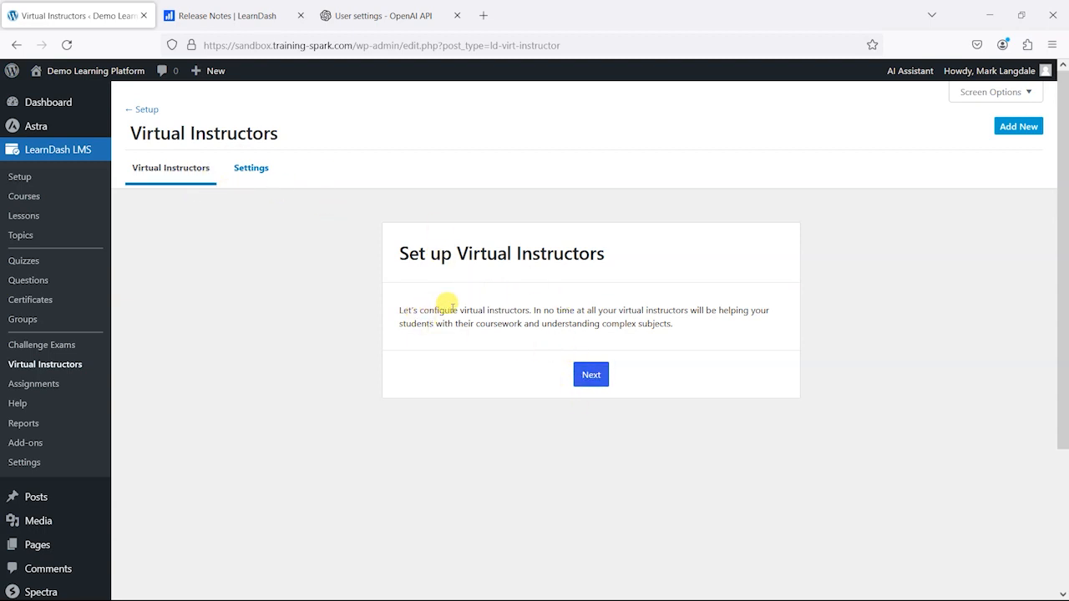
left_click(596, 380)
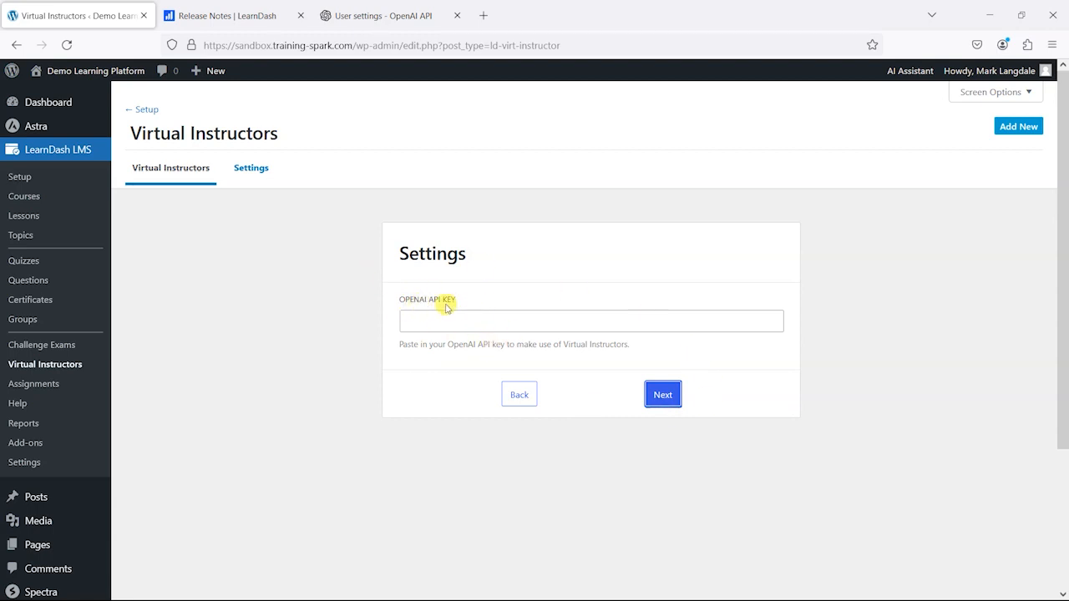
Step: In the OpenAI platform, create a secret key named TS Sandbox for the Default Project with All permissions and copy it
left_click(394, 17)
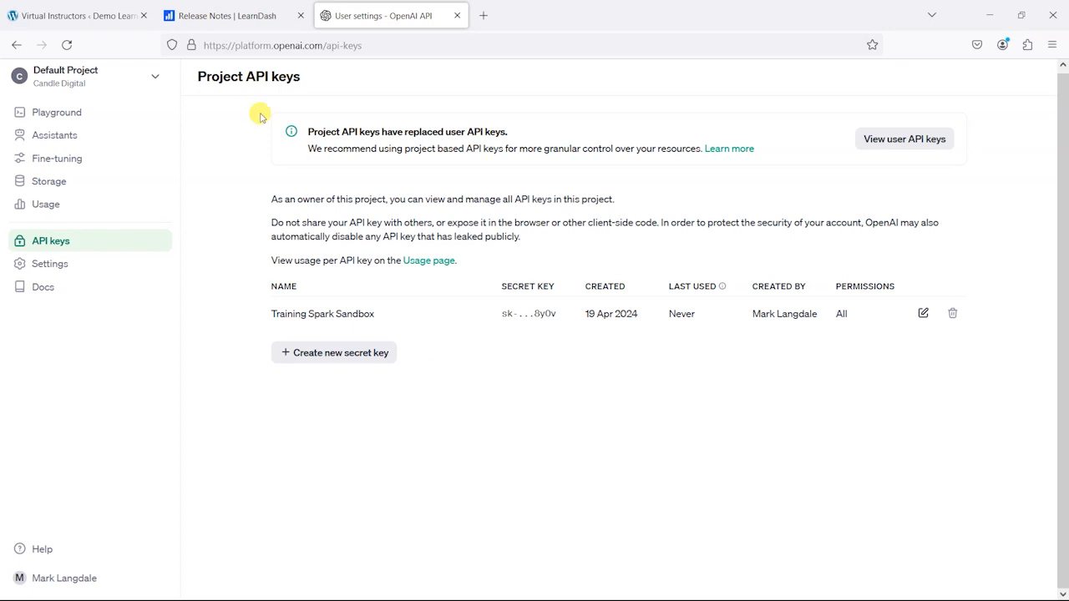
left_click(82, 15)
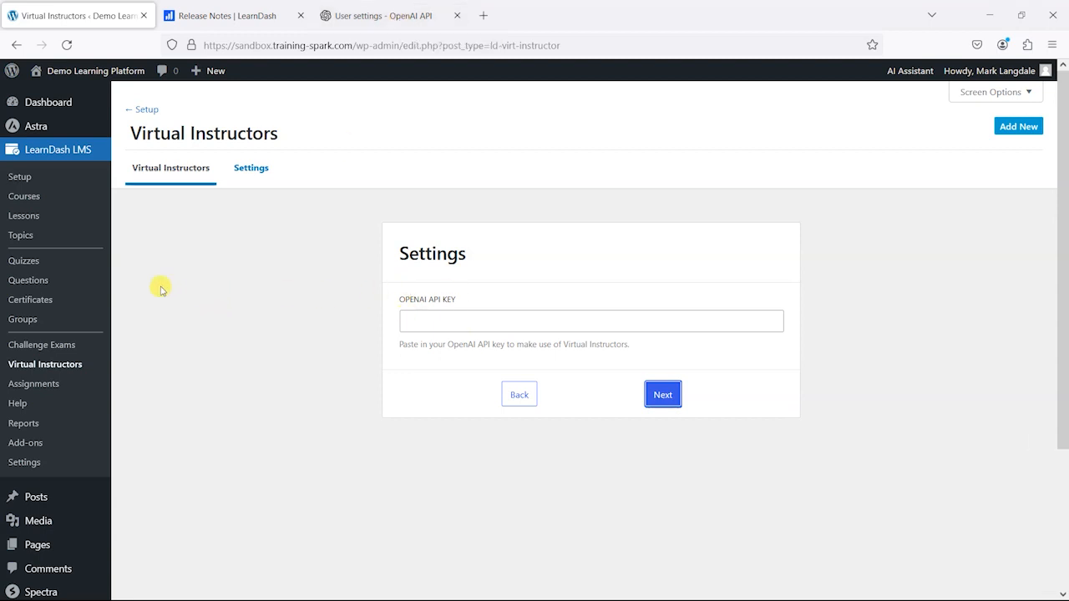
left_click(368, 16)
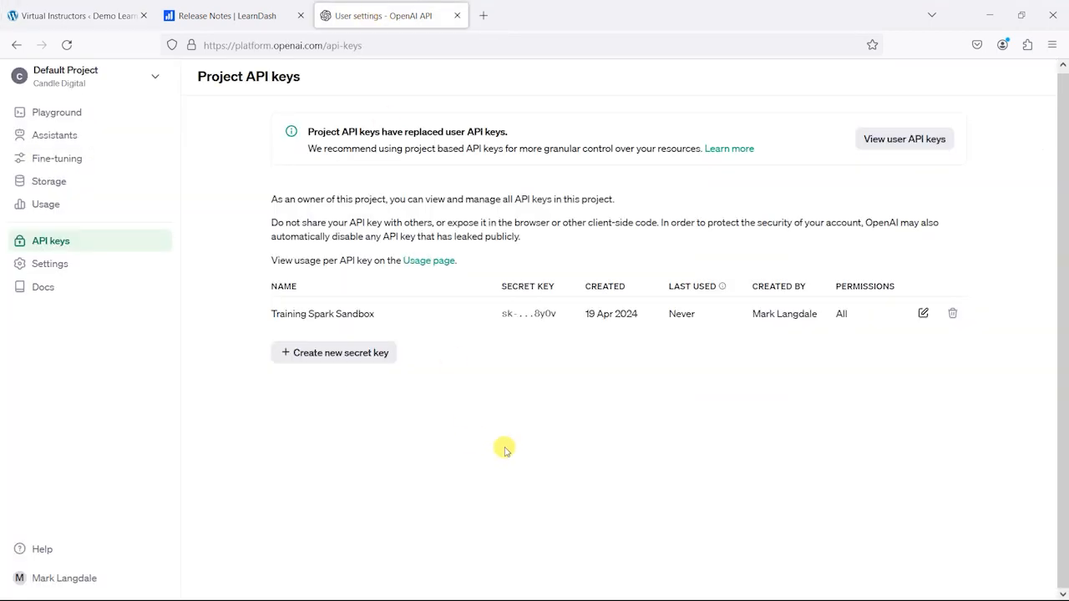
left_click(355, 355)
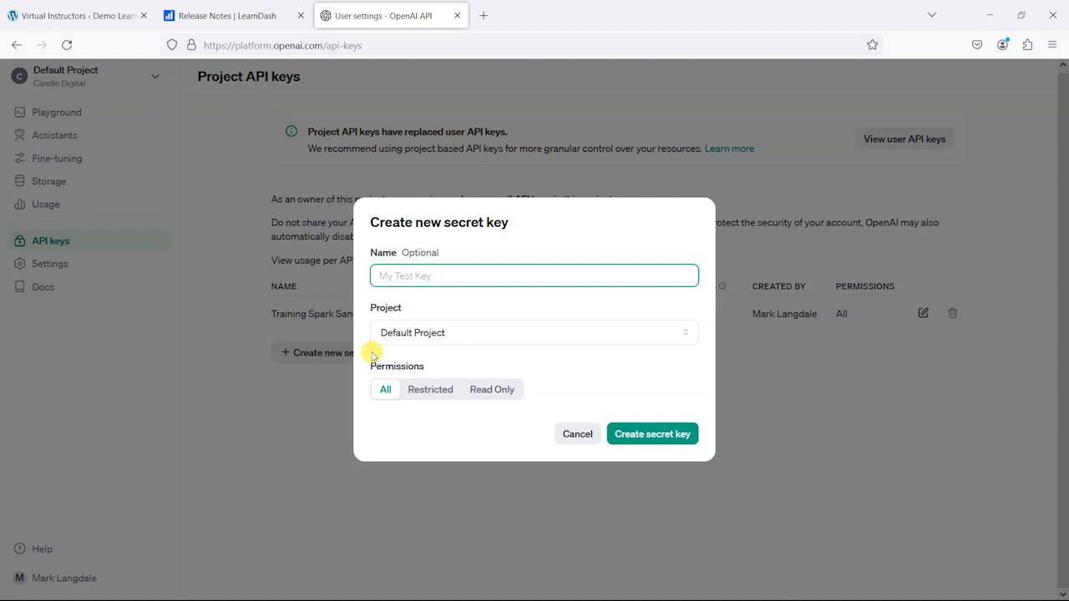
type("TS Sandbox")
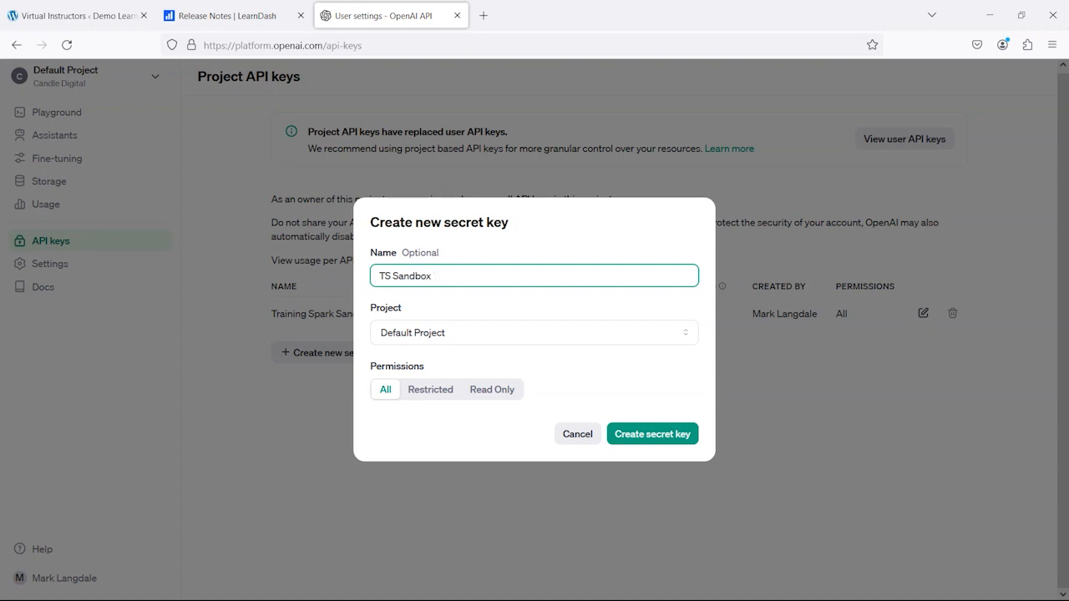
left_click(661, 429)
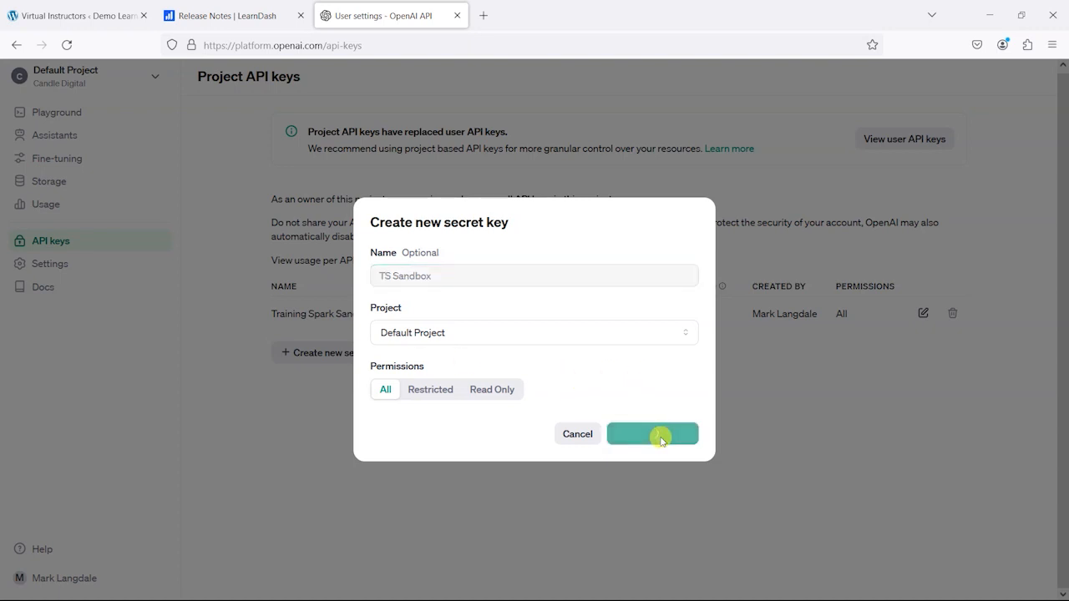
left_click(681, 325)
left_click(676, 416)
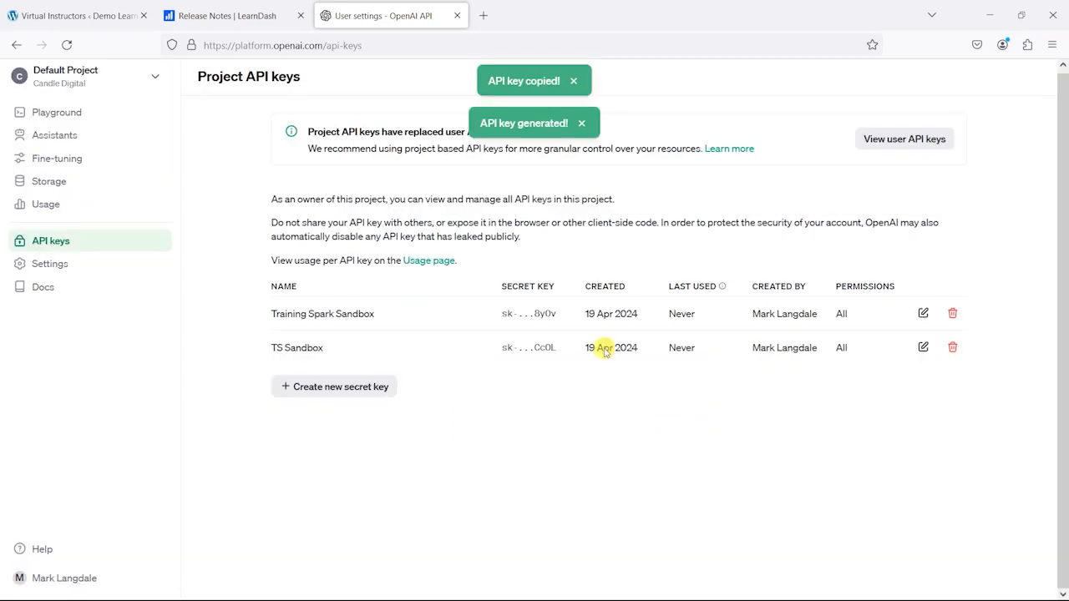
Step: Return to the Virtual Instructors setup, paste the copied key as the OpenAI API key, and continue to the Global Configuration
left_click(47, 17)
left_click(434, 321)
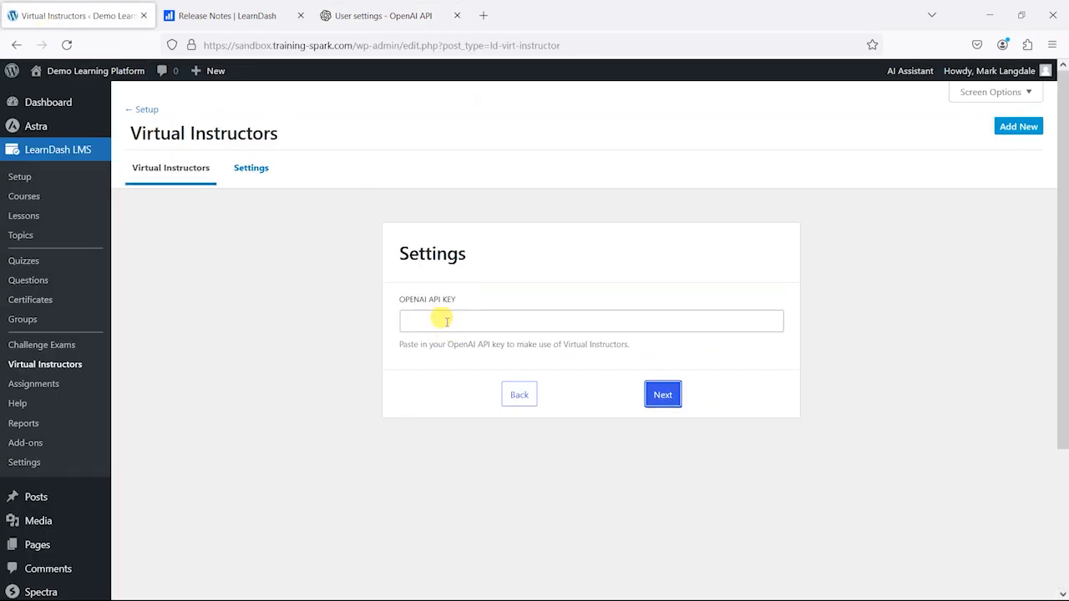
key("ctrl+v")
left_click(661, 394)
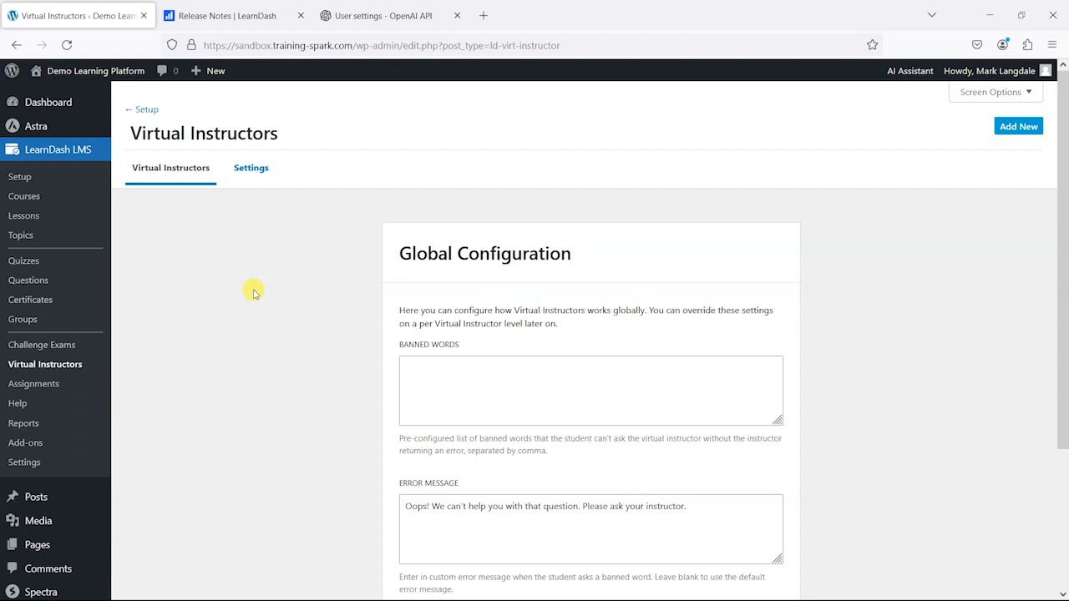
Step: Examine the Banned Words and Error Message settings of the Global Configuration
scroll(449, 334, "down", 3)
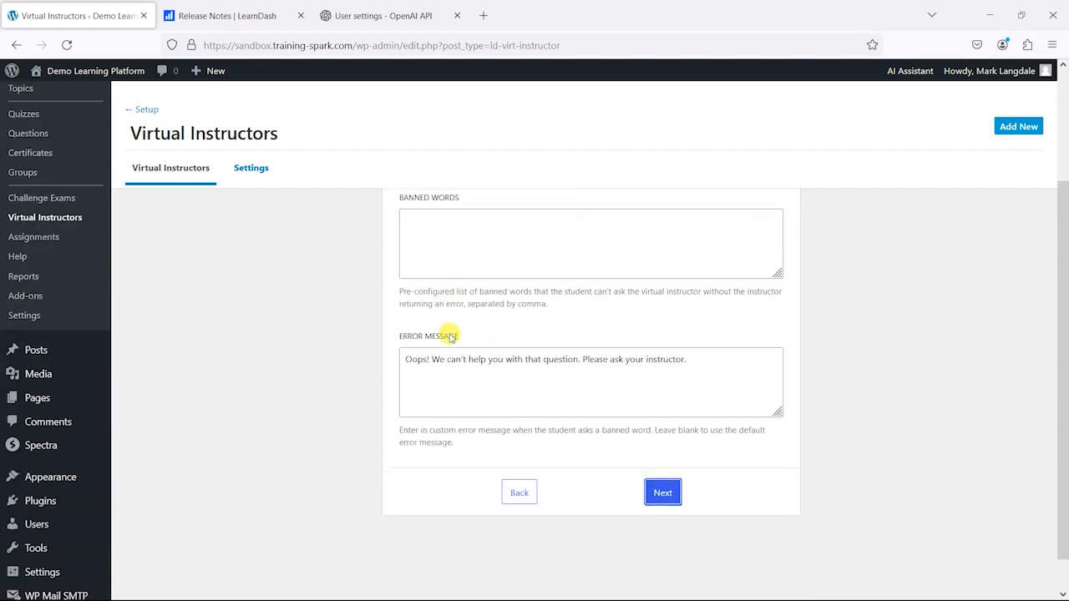
scroll(451, 342, "up", 3)
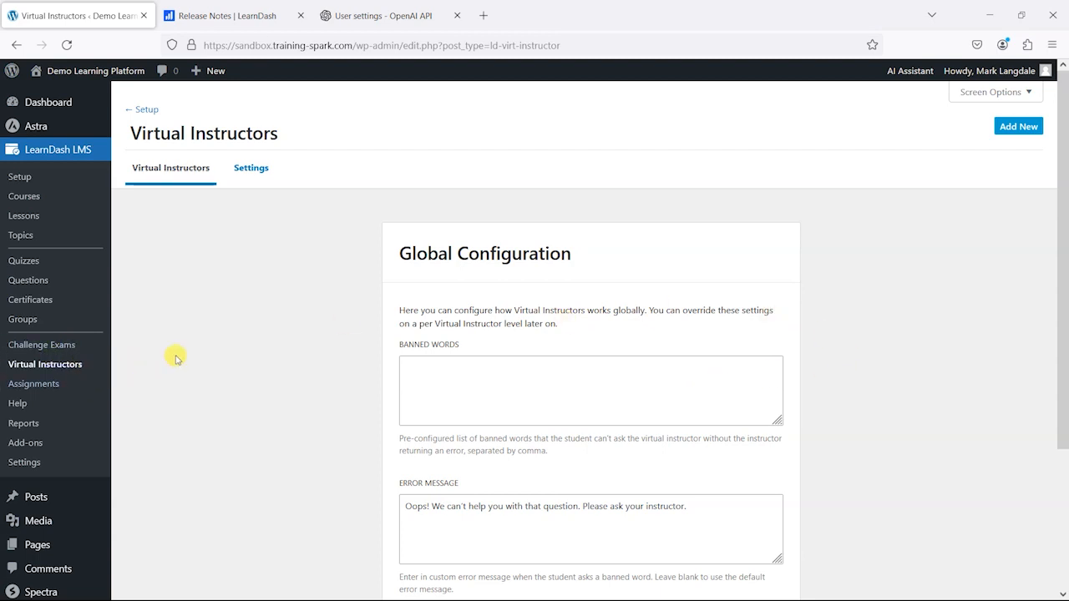
scroll(763, 329, "down", 2)
scroll(835, 309, "up", 2)
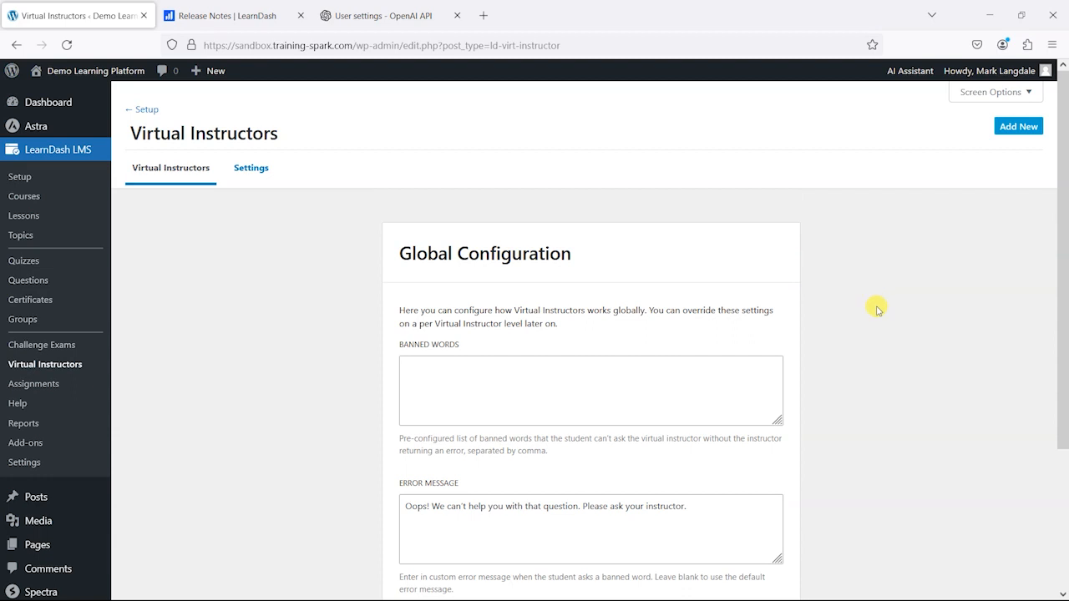
scroll(835, 292, "down", 2)
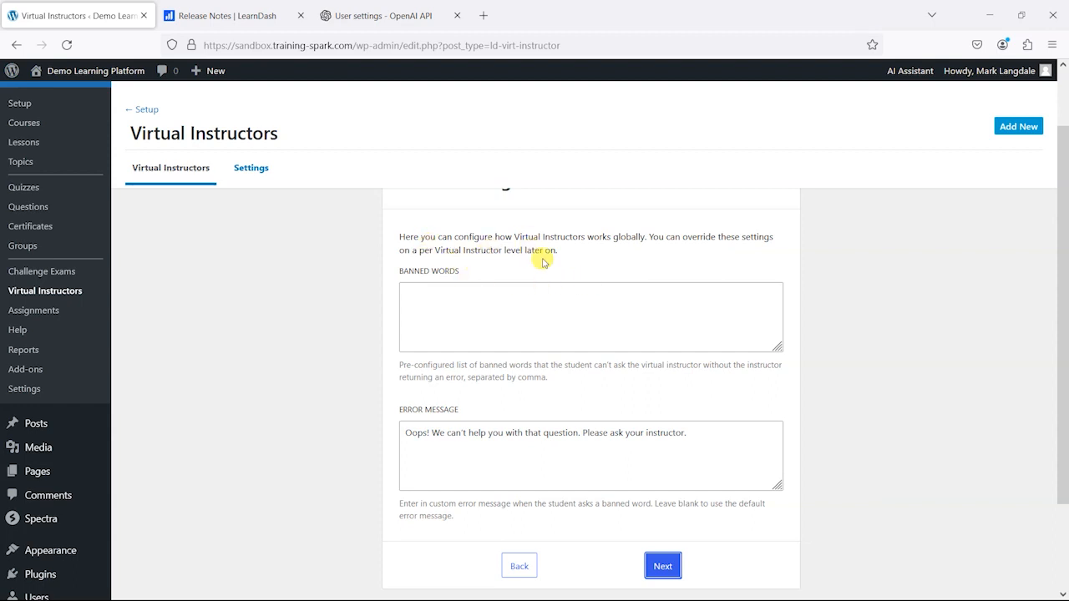
scroll(644, 329, "up", 2)
scroll(670, 338, "down", 2)
scroll(639, 332, "down", 2)
scroll(460, 243, "up", 3)
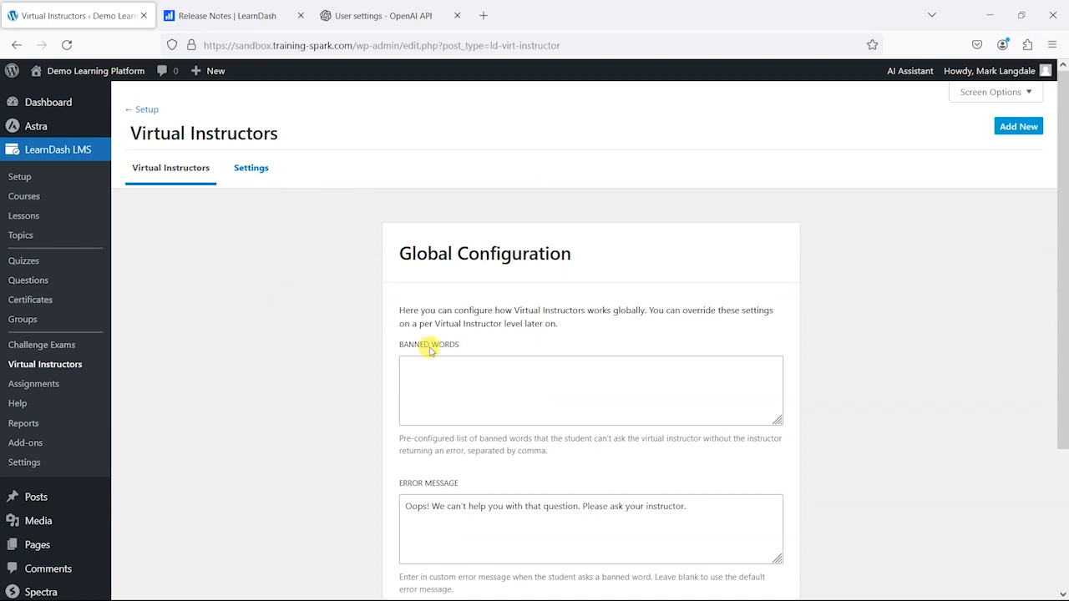
scroll(615, 288, "down", 2)
scroll(676, 356, "up", 2)
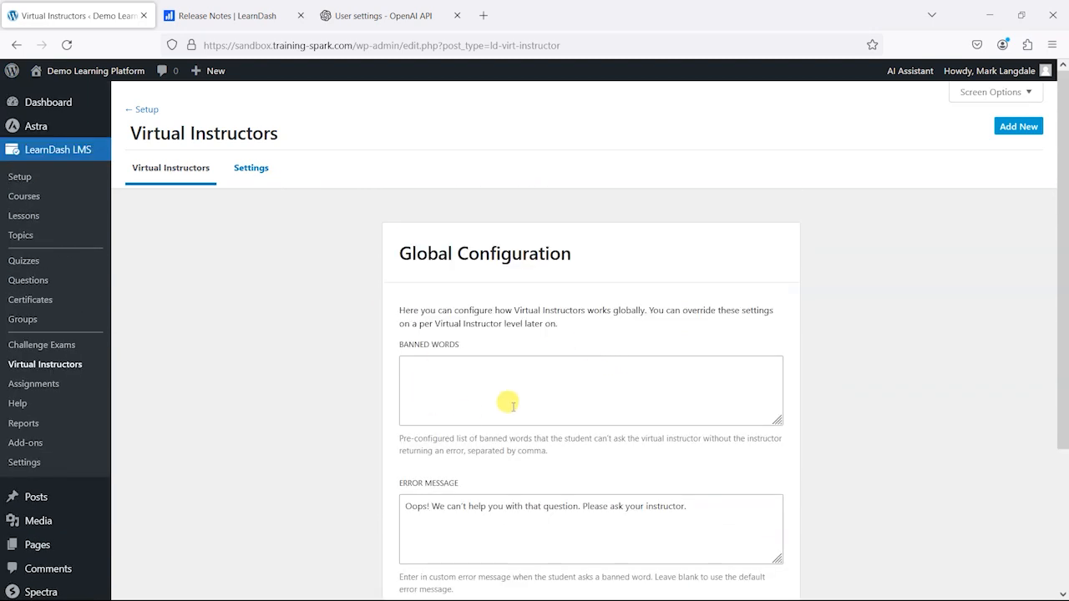
Step: Add "shoe" as a banned word, keep the default error message, and continue to the Virtual Instructor form
scroll(510, 403, "down", 2)
left_click(474, 309)
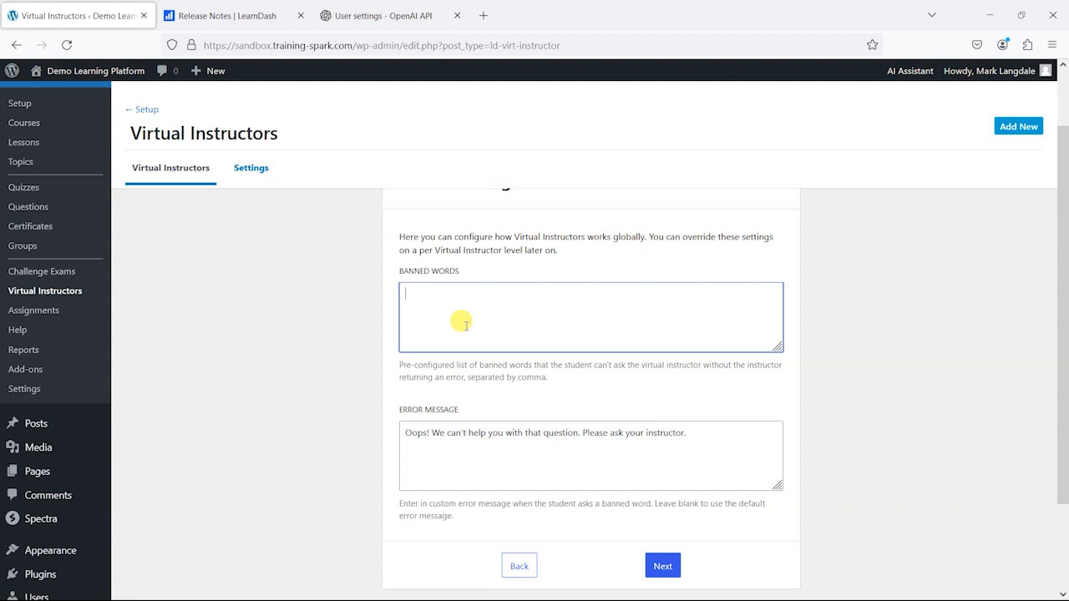
type("shoe")
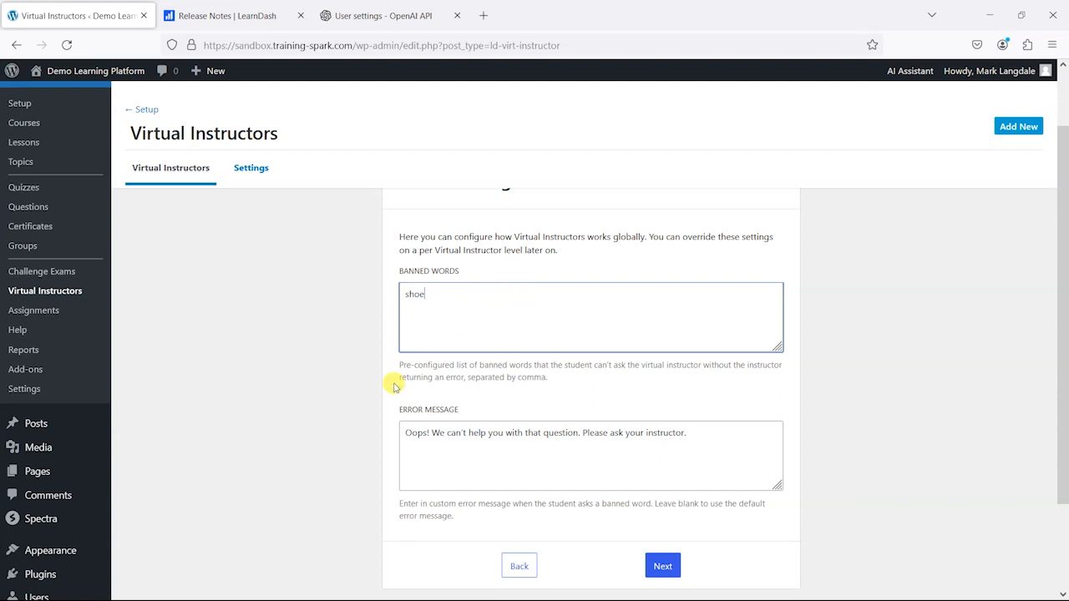
scroll(318, 391, "down", 1)
scroll(400, 303, "down", 1)
scroll(418, 241, "up", 1)
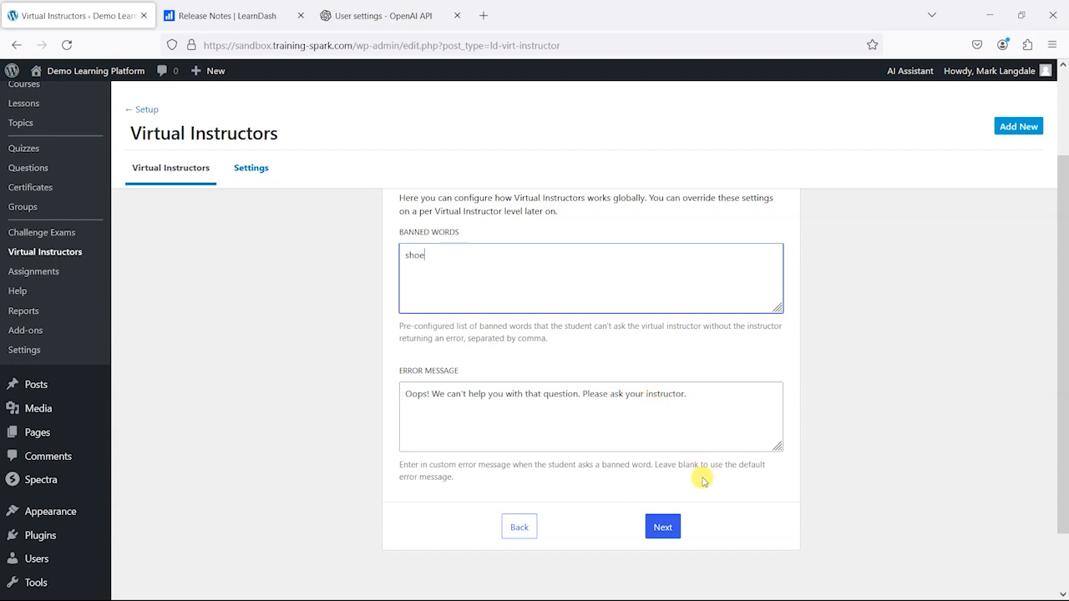
left_click(661, 526)
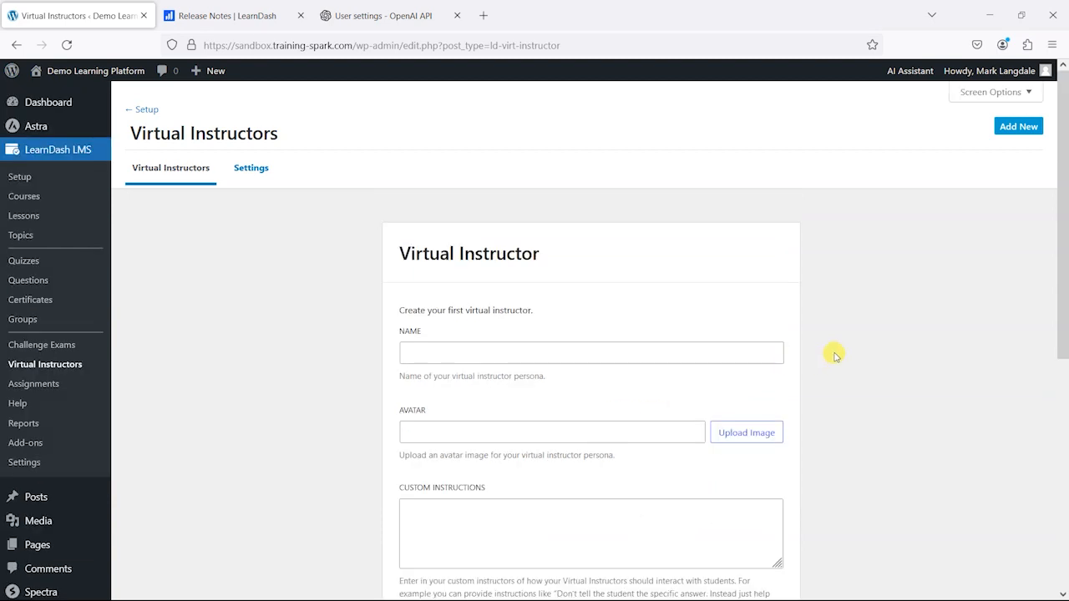
Step: Enter a first name for the virtual instructor persona and upload b0e8d5ed31889d2c.png from the Desktop as its avatar
scroll(835, 355, "down", 2)
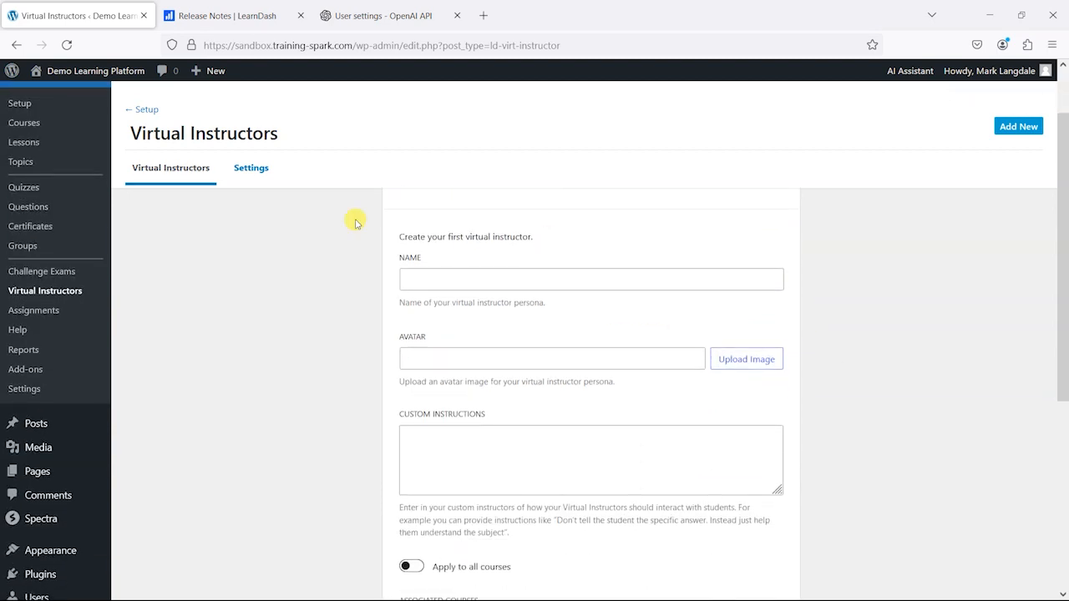
left_click(418, 279)
type("John")
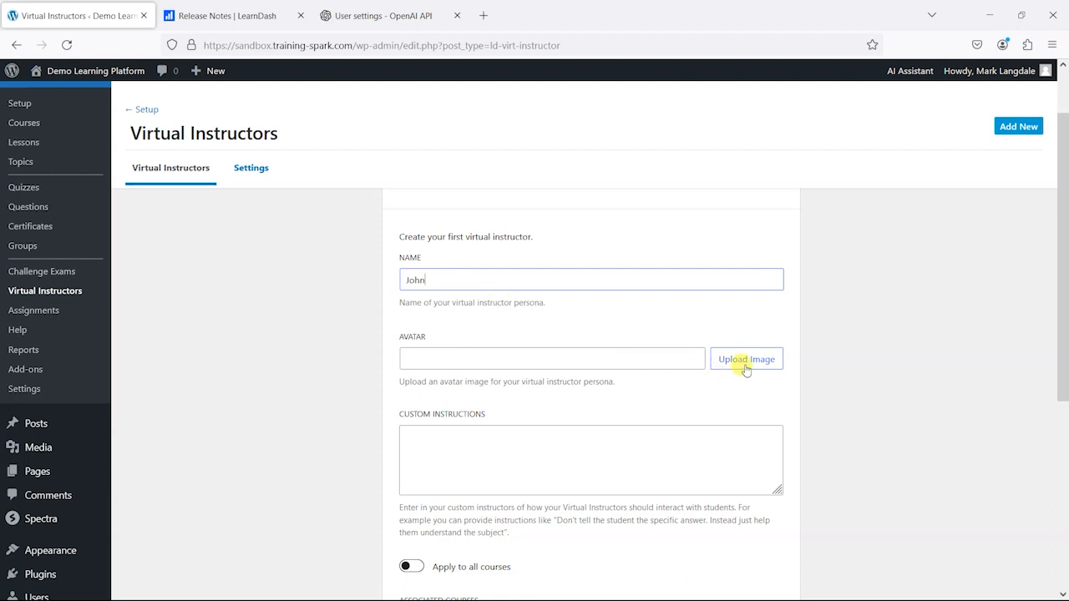
left_click(746, 362)
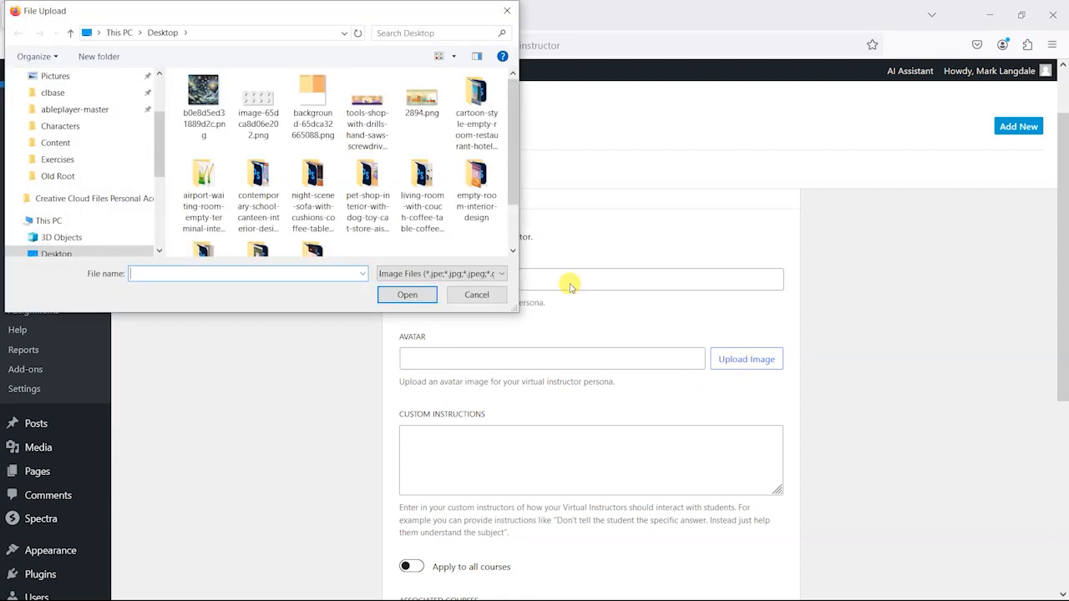
double_click(203, 97)
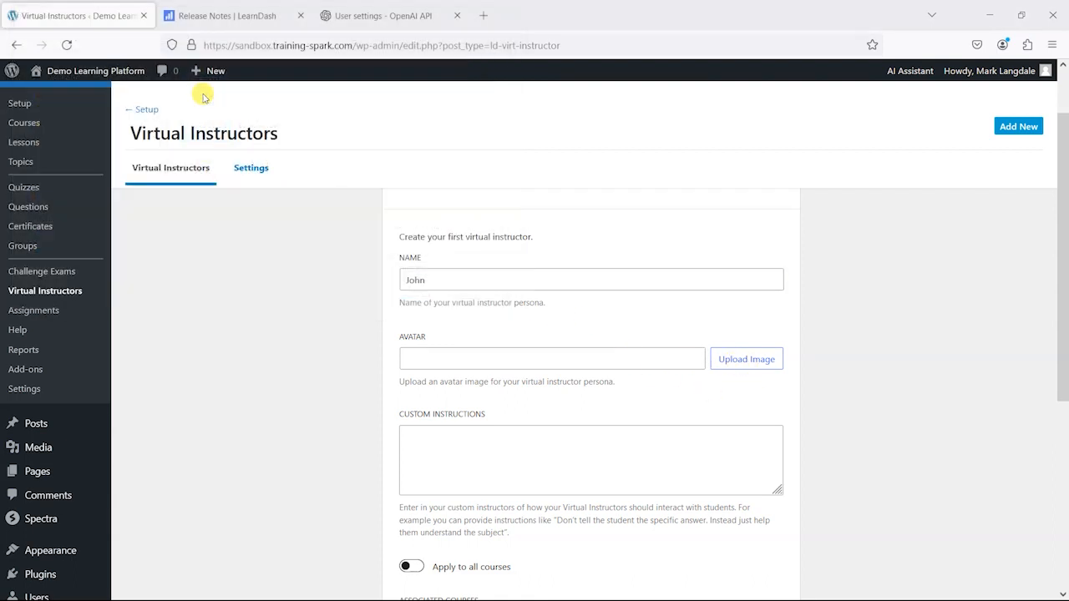
Step: Set the custom instructions to "You should provide short, concise answers. If the user asks anything that doesn't relate to yoga or health, politely decline to answer."
scroll(313, 351, "down", 3)
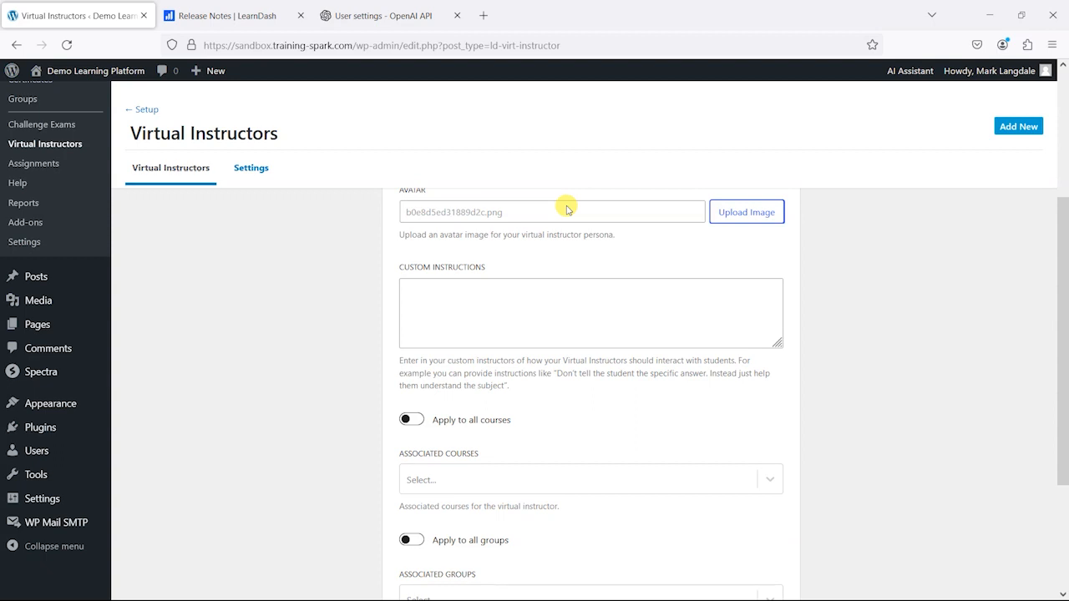
left_click(459, 302)
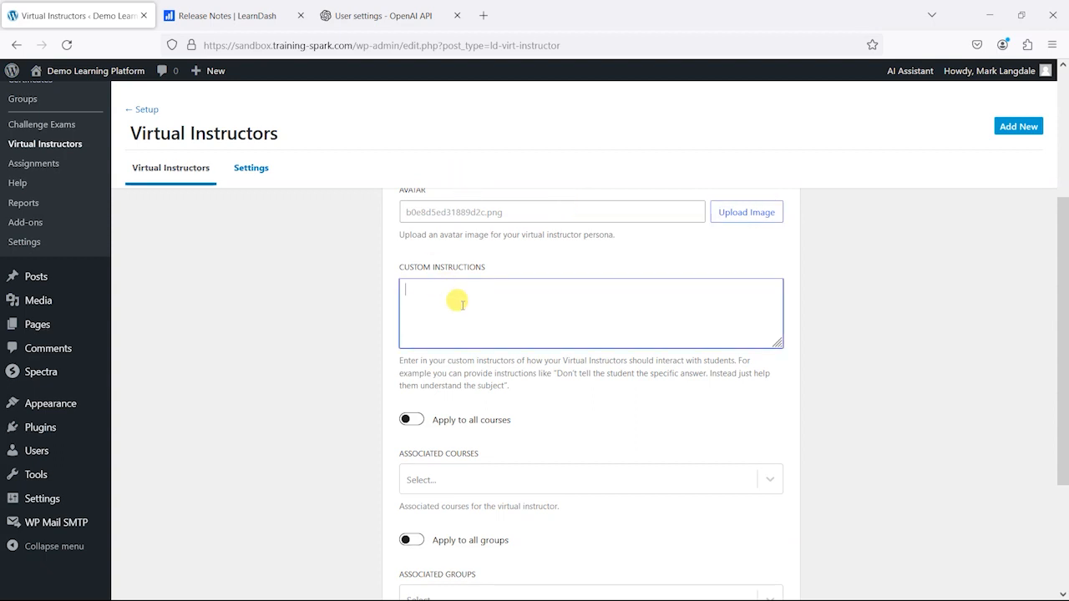
type("You should provide sho")
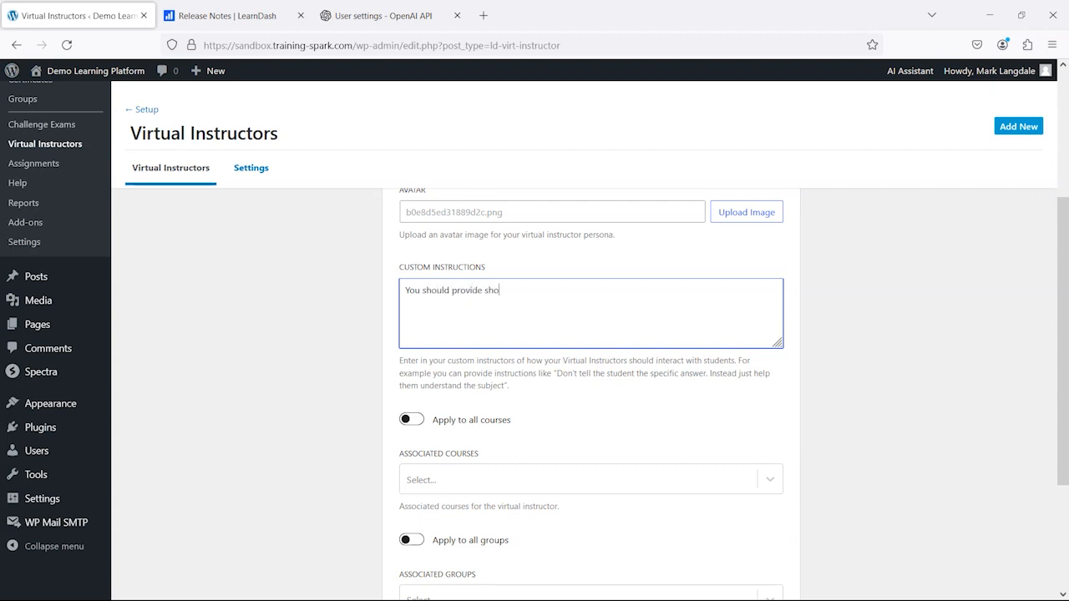
type("rt, concise answers. Ifthe")
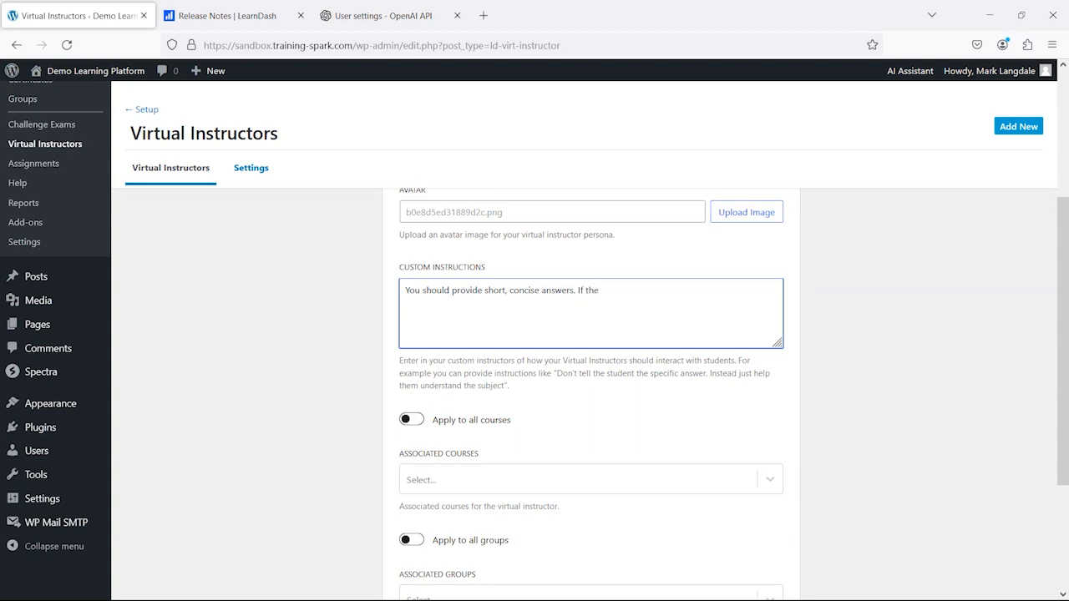
type(" user ask")
type("s anyting")
type("hing that d")
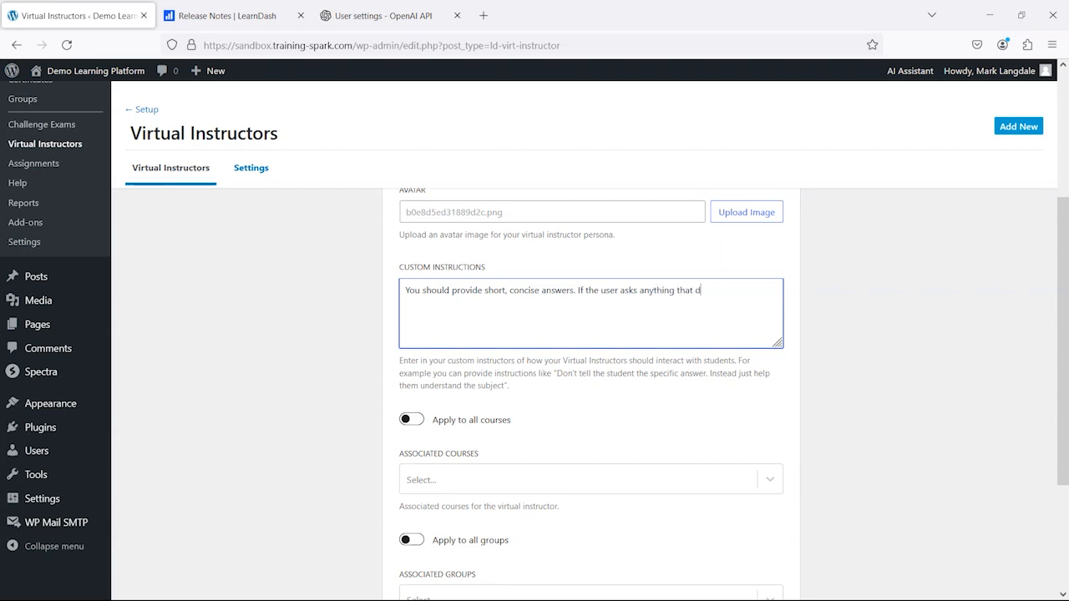
type("oesn't rea")
key("BackSpace")
type("ga or health")
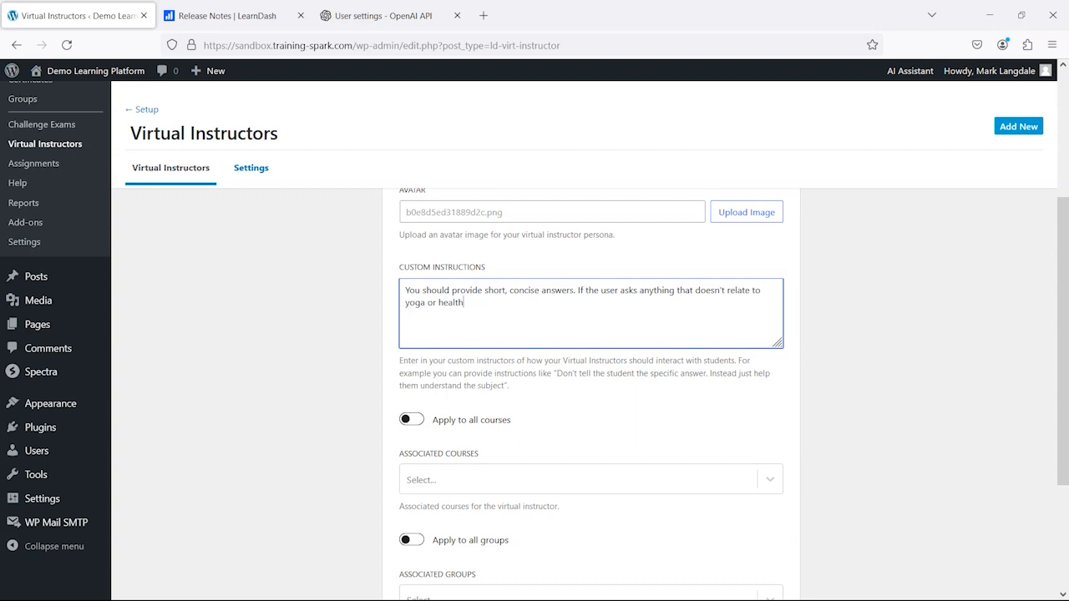
type(", politely decline to answer.")
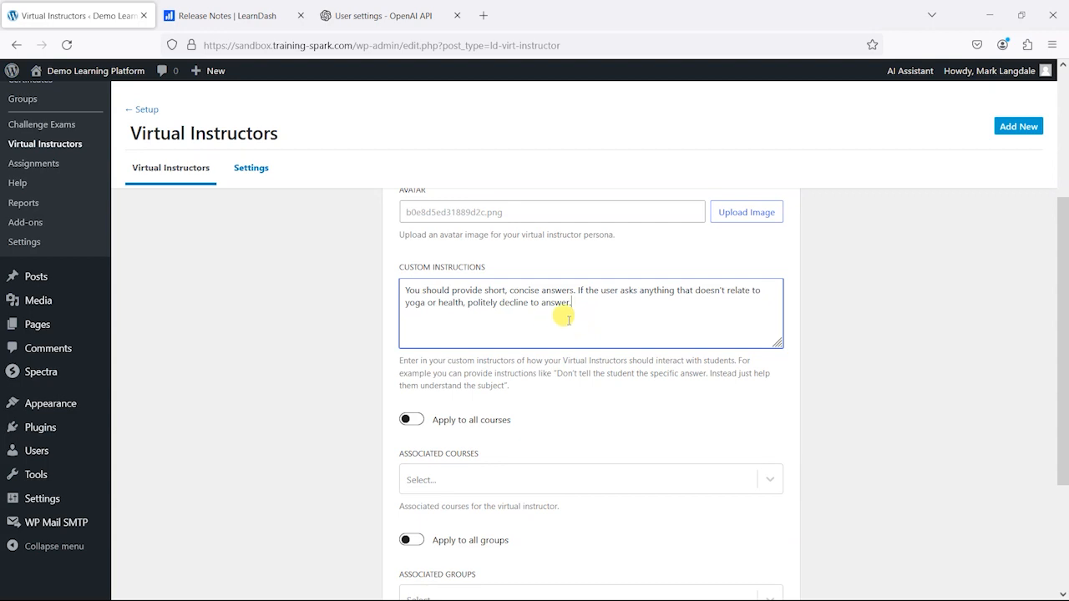
Step: Apply the virtual instructor to all courses and all groups, and complete the setup
scroll(622, 405, "down", 3)
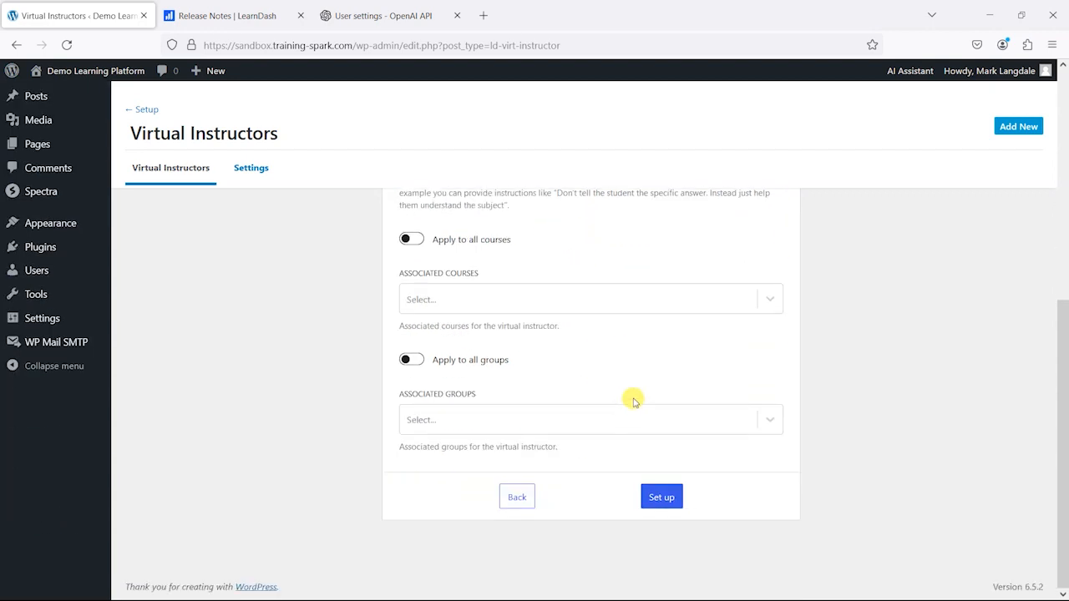
left_click(451, 301)
left_click(472, 420)
scroll(469, 373, "up", 2)
scroll(590, 348, "down", 2)
left_click(255, 320)
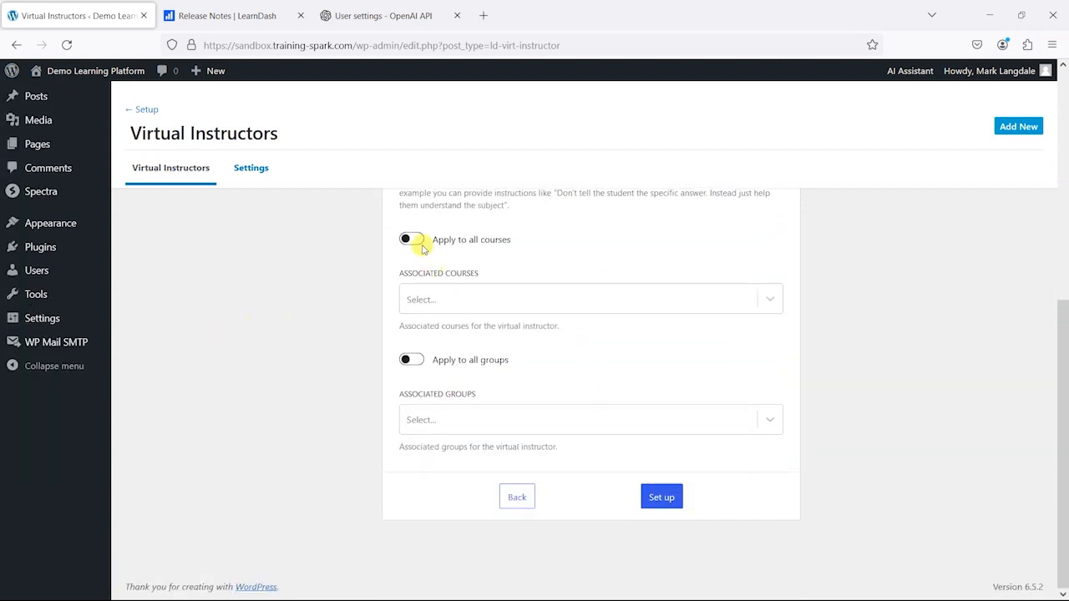
left_click(411, 240)
left_click(411, 360)
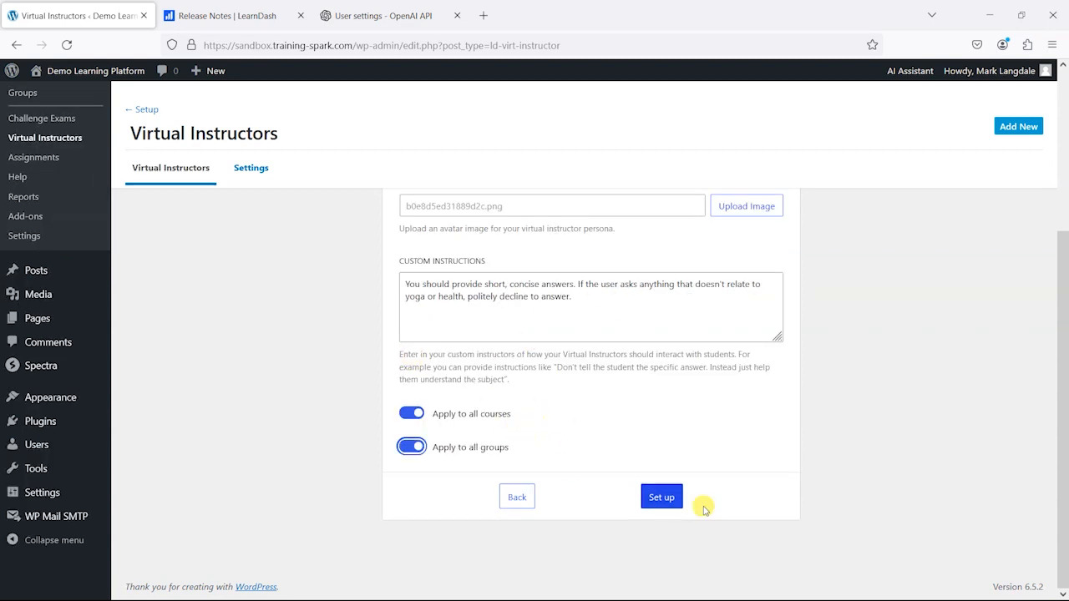
left_click(672, 498)
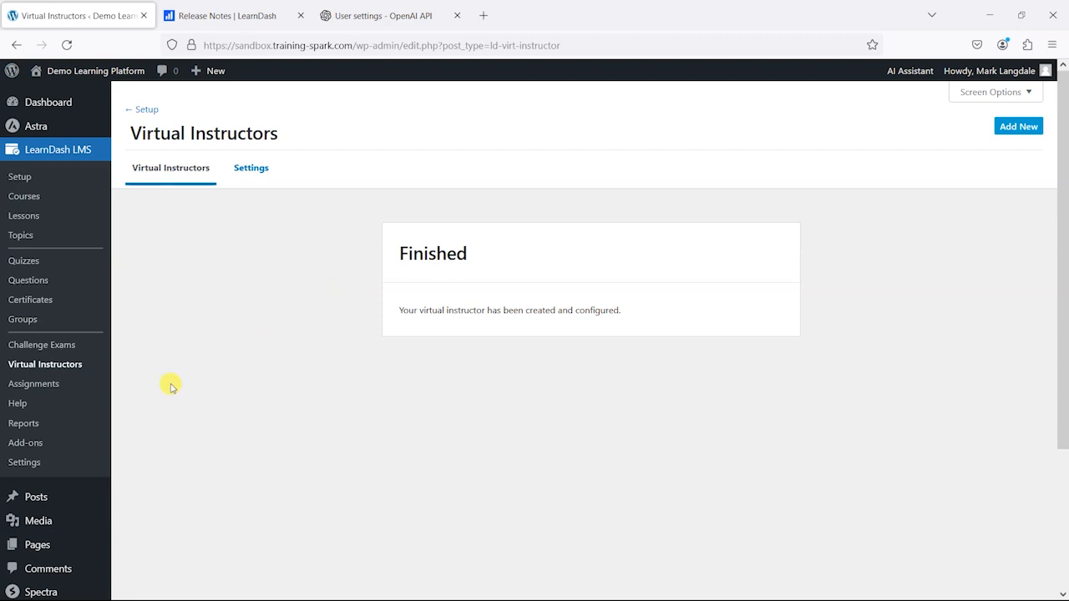
Step: Switch to the subscriber's account from the WordPress Users list and visit the site's front end
scroll(74, 425, "down", 3)
left_click(46, 484)
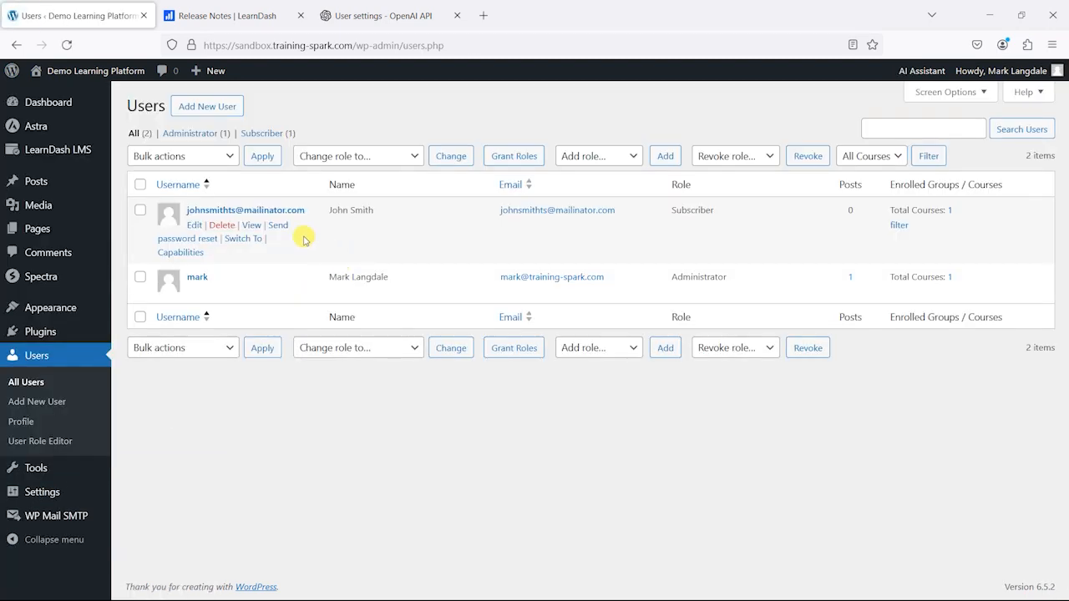
left_click(242, 239)
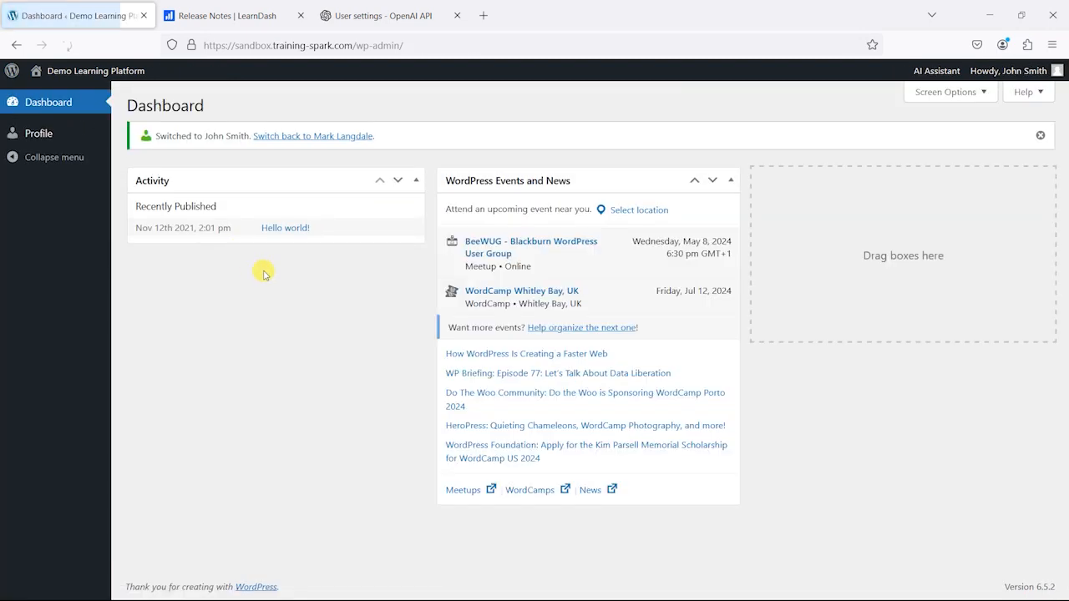
left_click(89, 94)
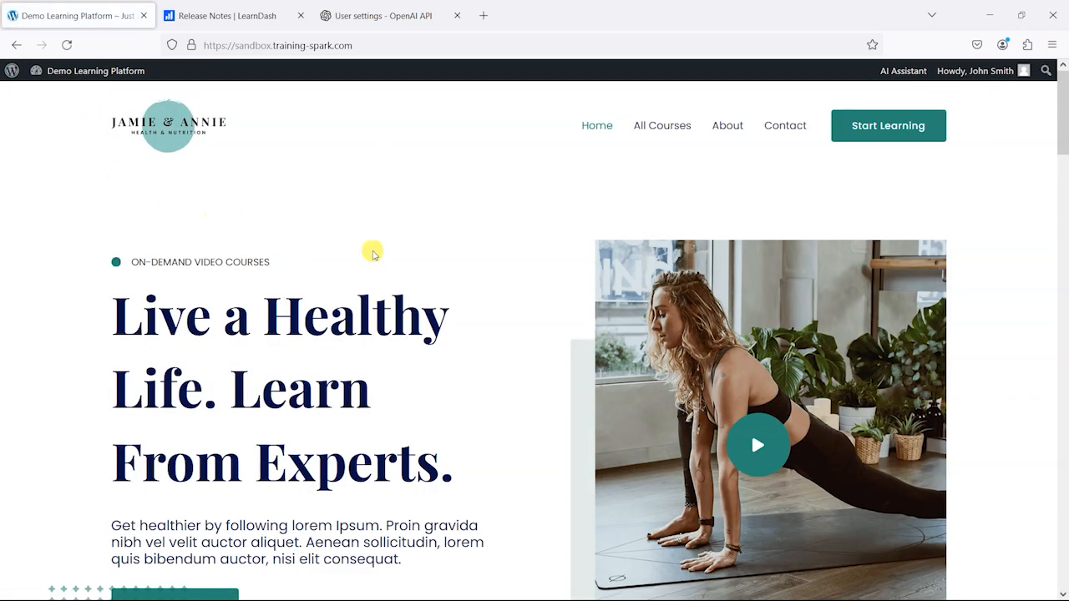
Step: Open the Healthy Eating for Healthy Life course from the site's All Courses page
scroll(666, 432, "down", 7)
scroll(890, 528, "down", 10)
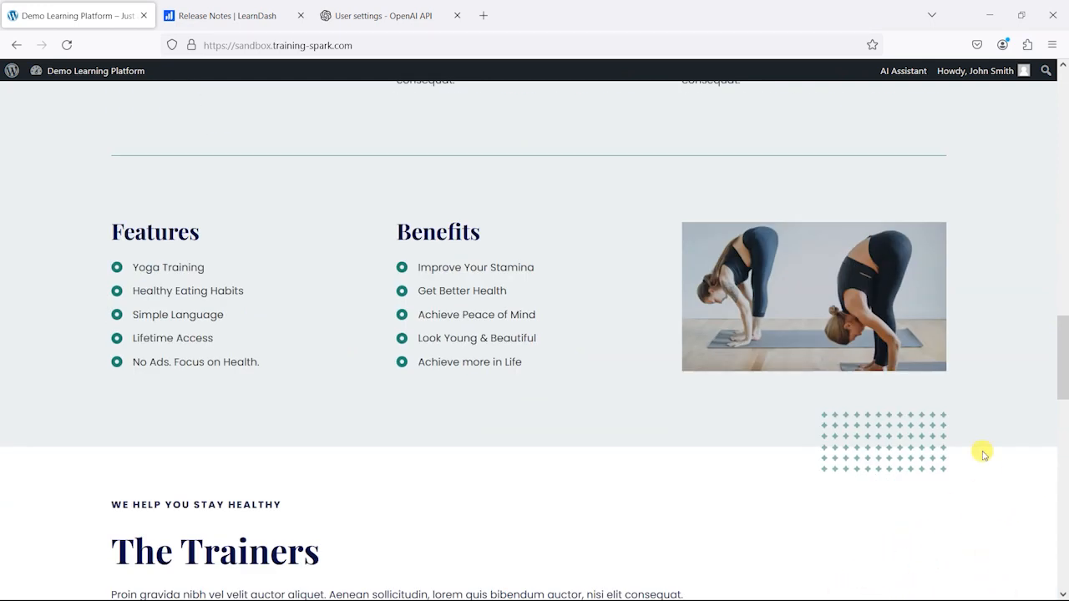
scroll(969, 439, "up", 17)
left_click(664, 126)
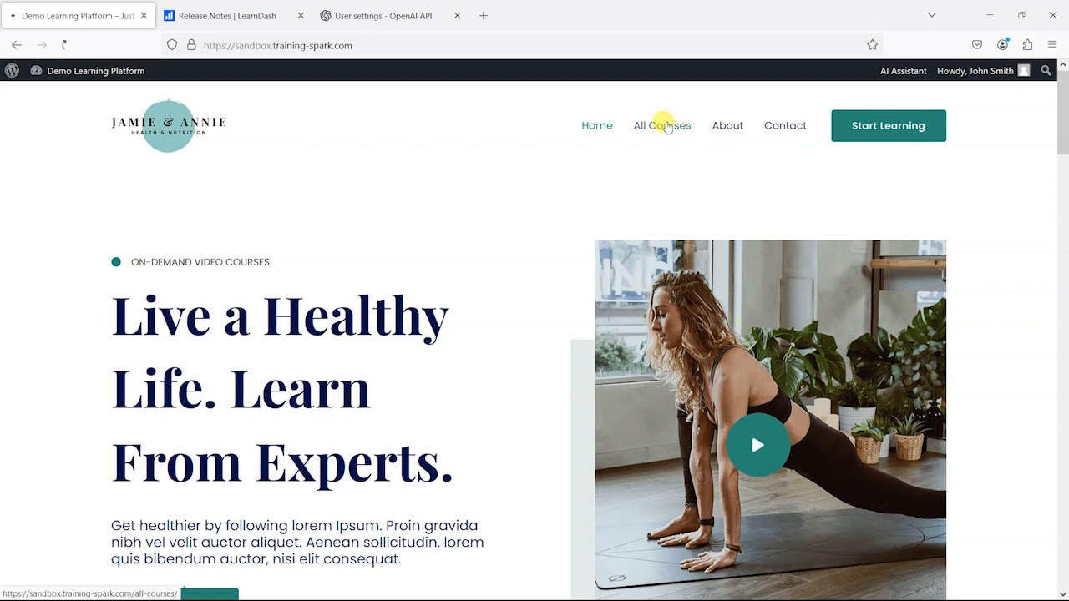
scroll(559, 355, "down", 2)
scroll(559, 355, "down", 3)
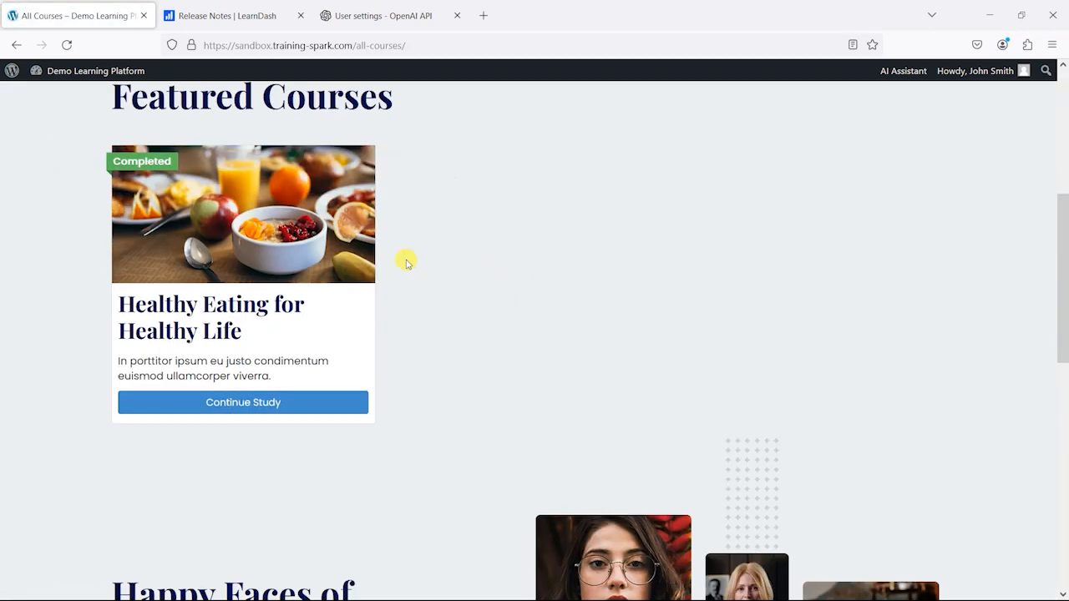
left_click(239, 408)
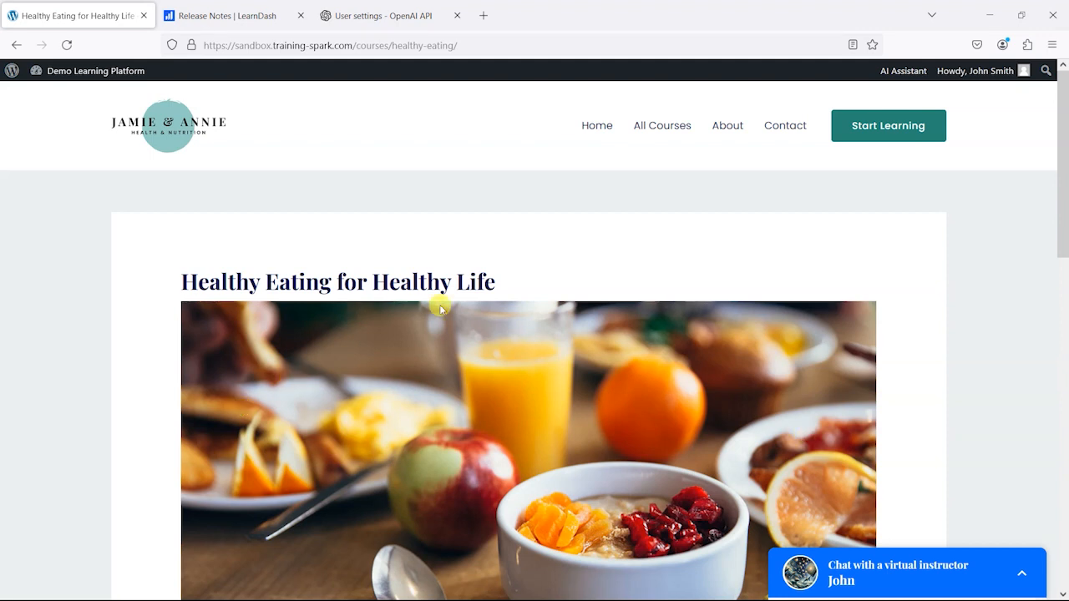
Step: Expand the virtual instructor chat on the course page and highlight the instructor's name in its header
scroll(917, 483, "down", 4)
scroll(917, 482, "down", 3)
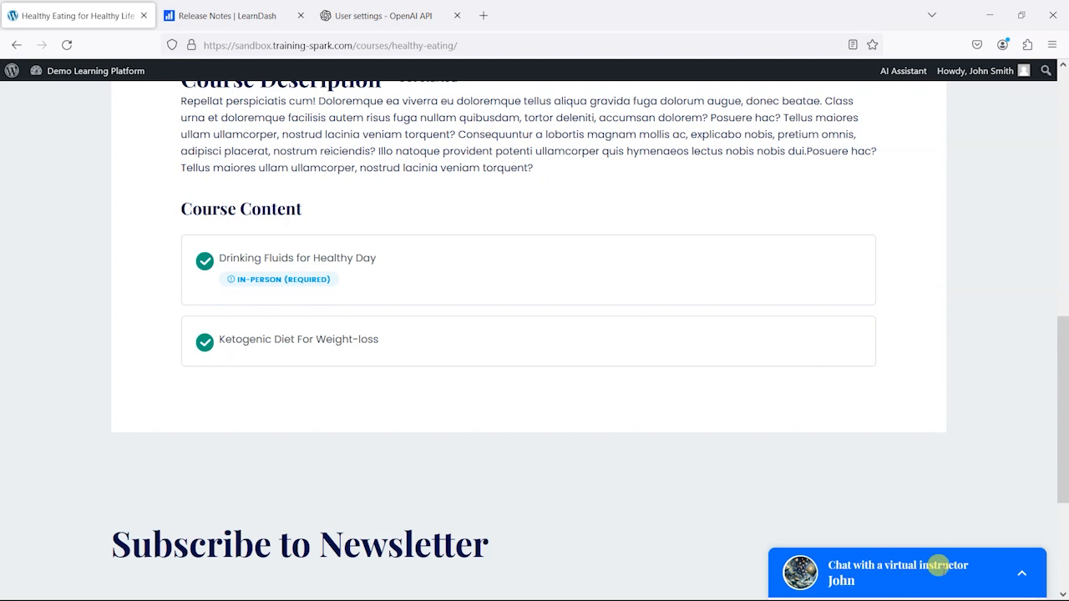
left_click(1020, 578)
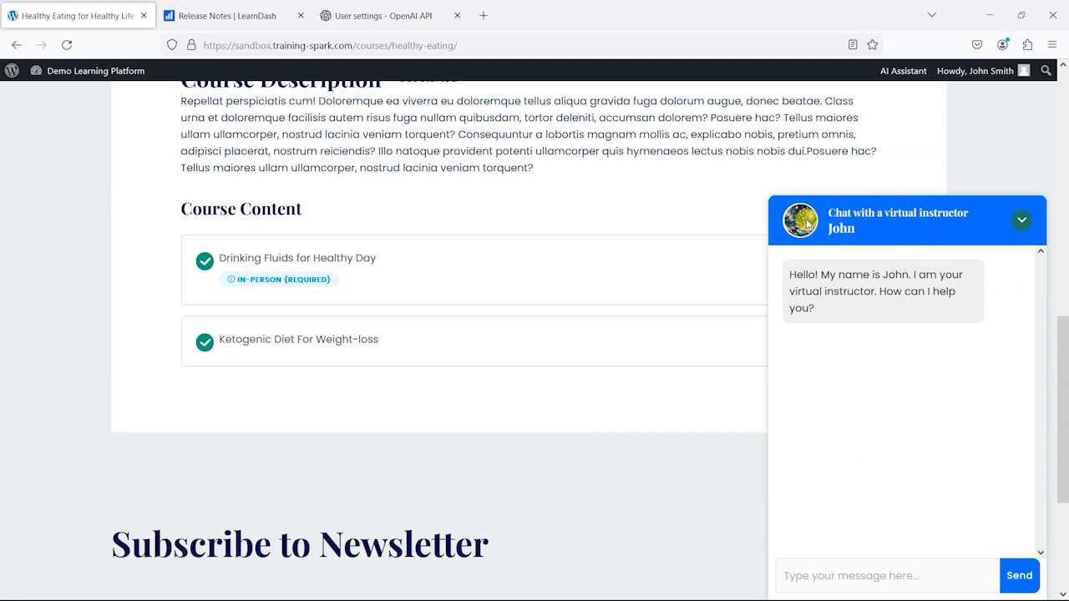
left_click_drag(856, 229, 810, 234)
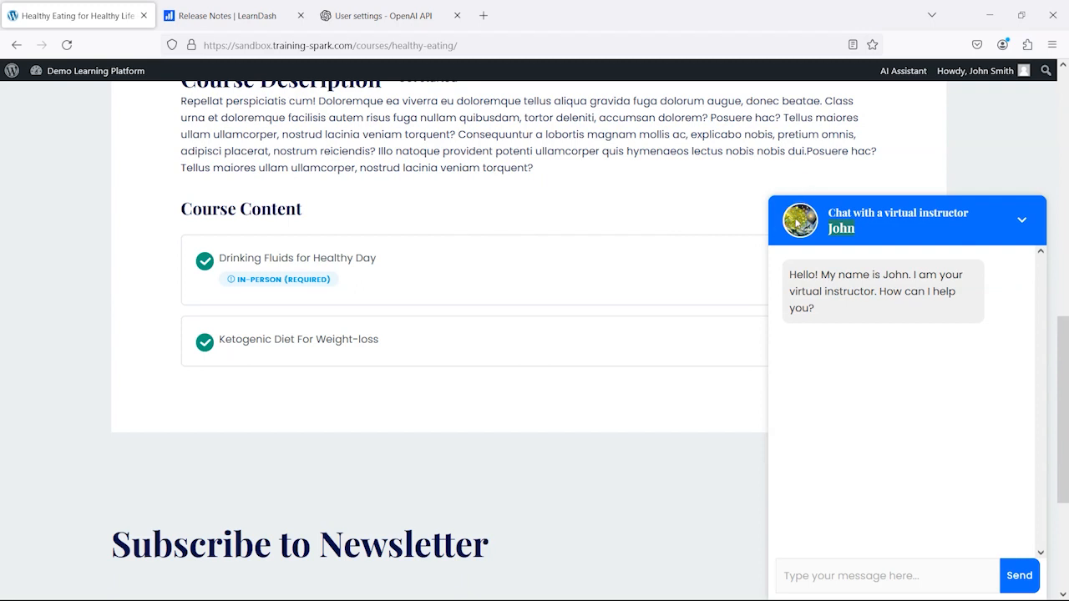
Step: Send the virtual instructor the message "Tell me about drinking fluids for a healthy day"
left_click(822, 575)
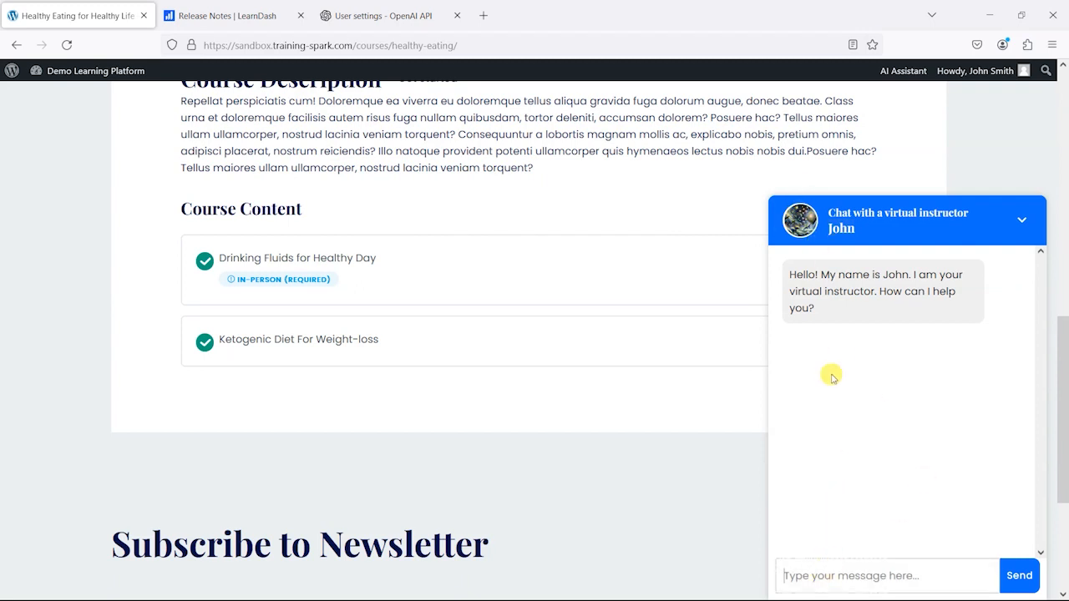
type("T")
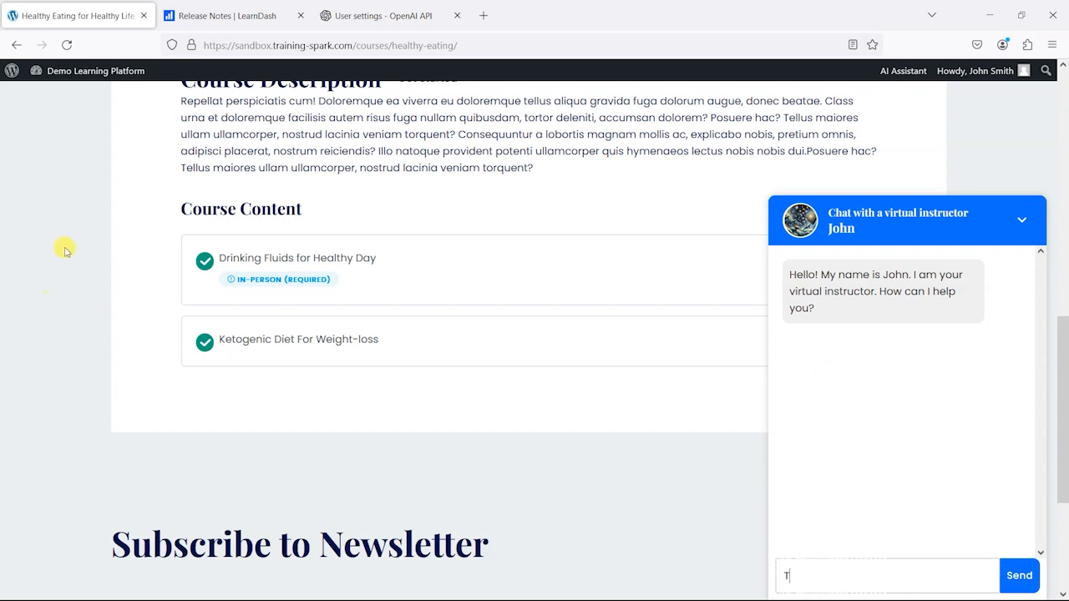
type("ell")
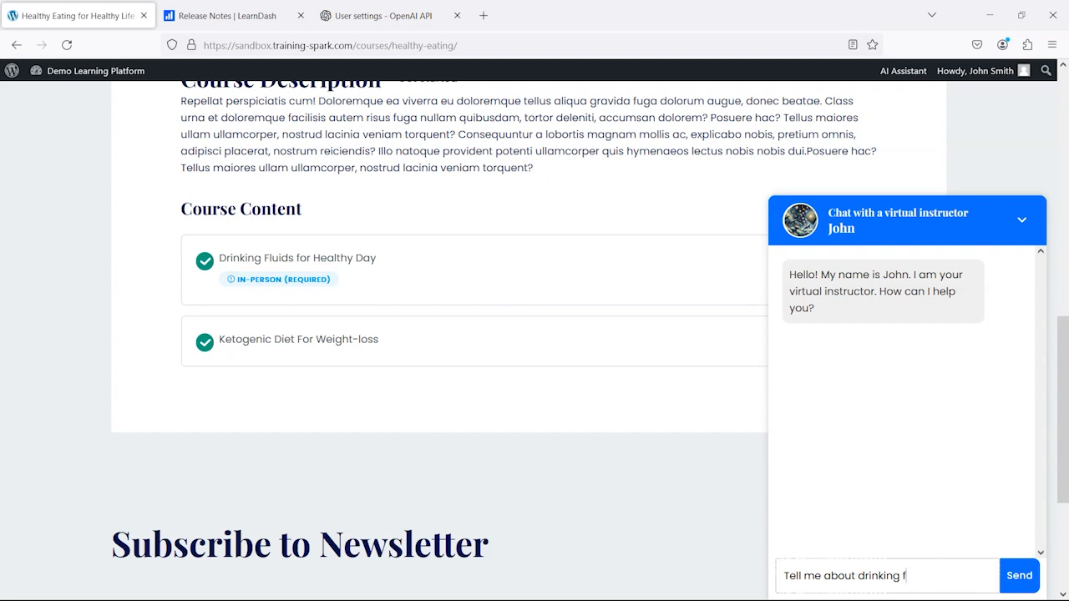
type("me about drinking fluids for a healthy day")
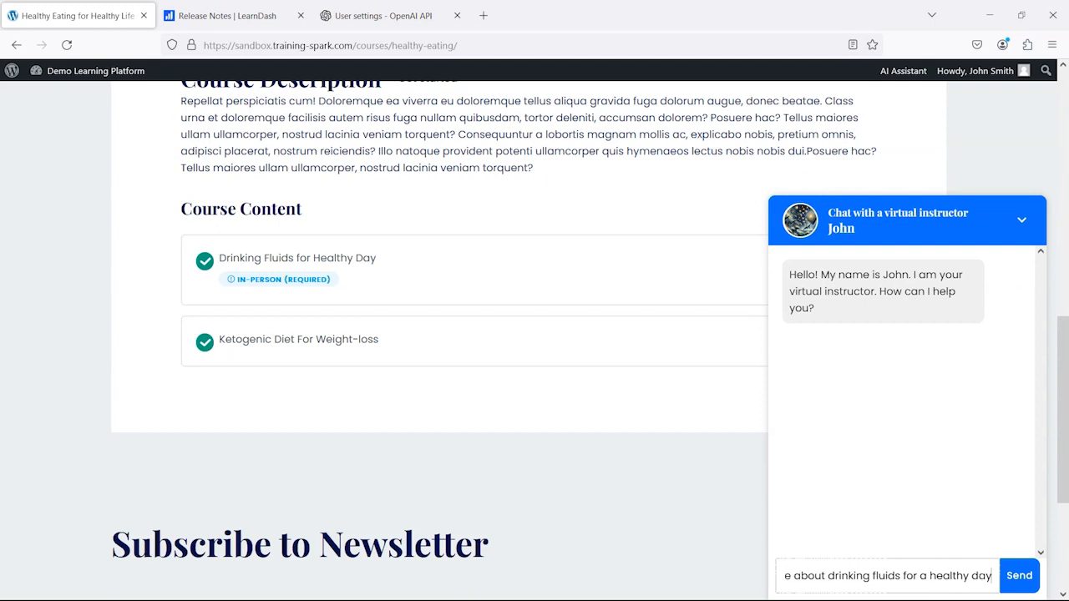
left_click(1020, 575)
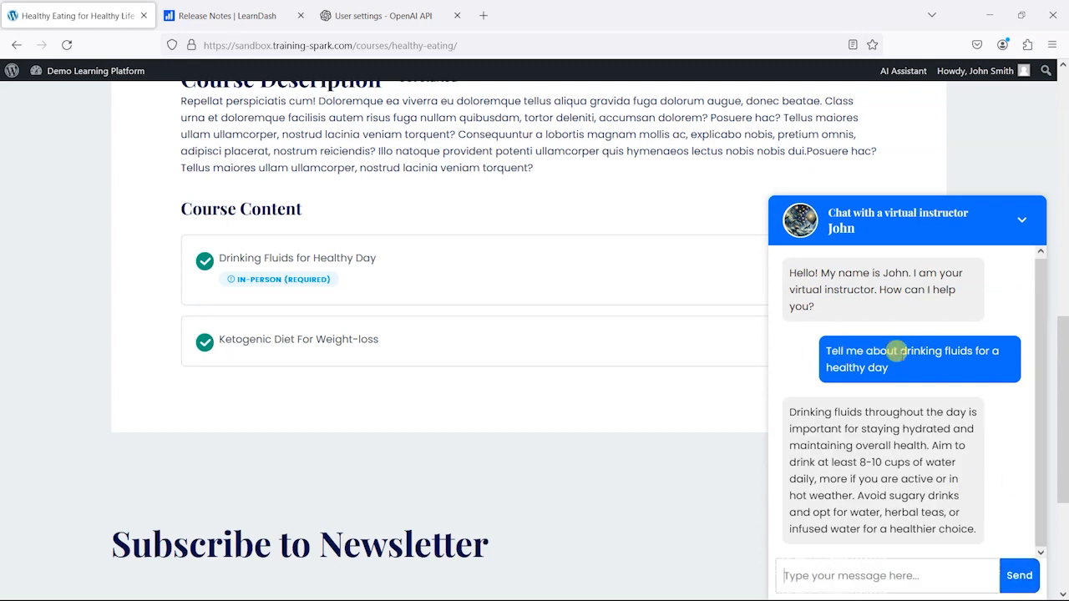
Step: Ask the virtual instructor the off-topic question "What is a shoe?"
scroll(929, 408, "down", 2)
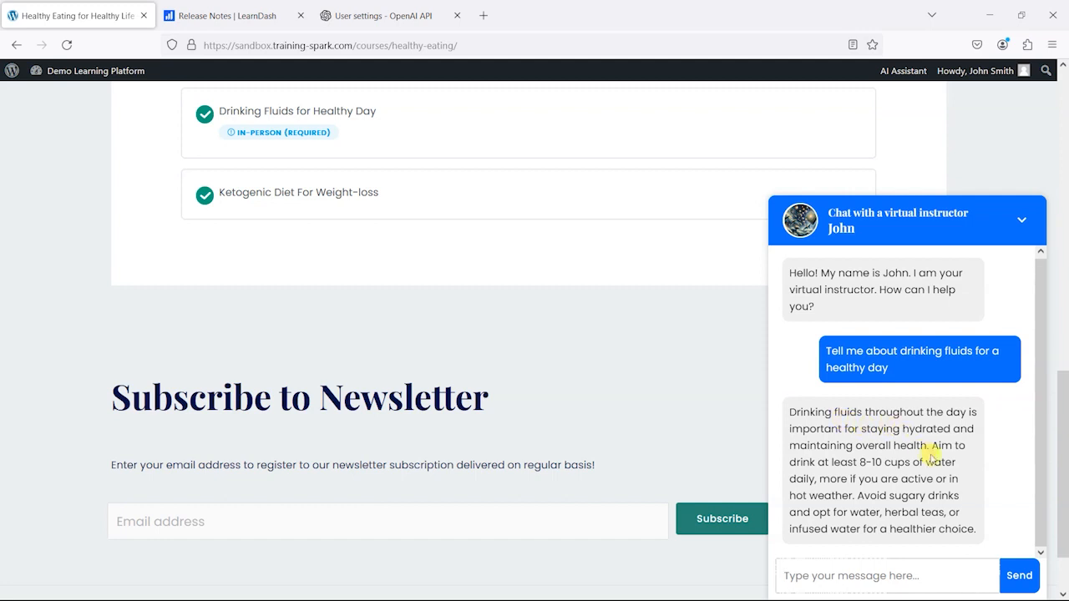
scroll(503, 346, "up", 3)
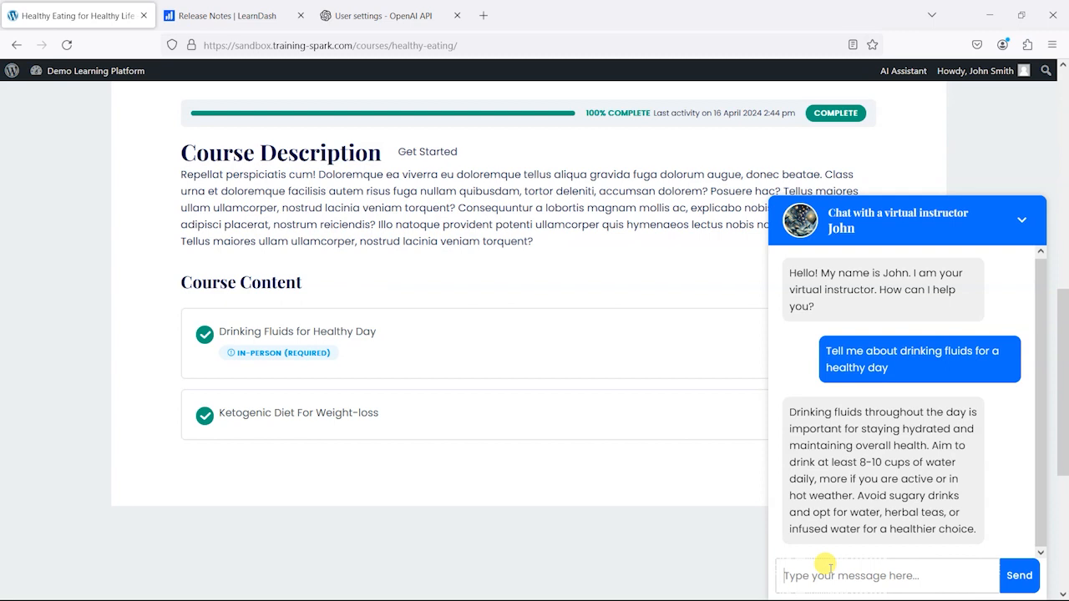
type("What is")
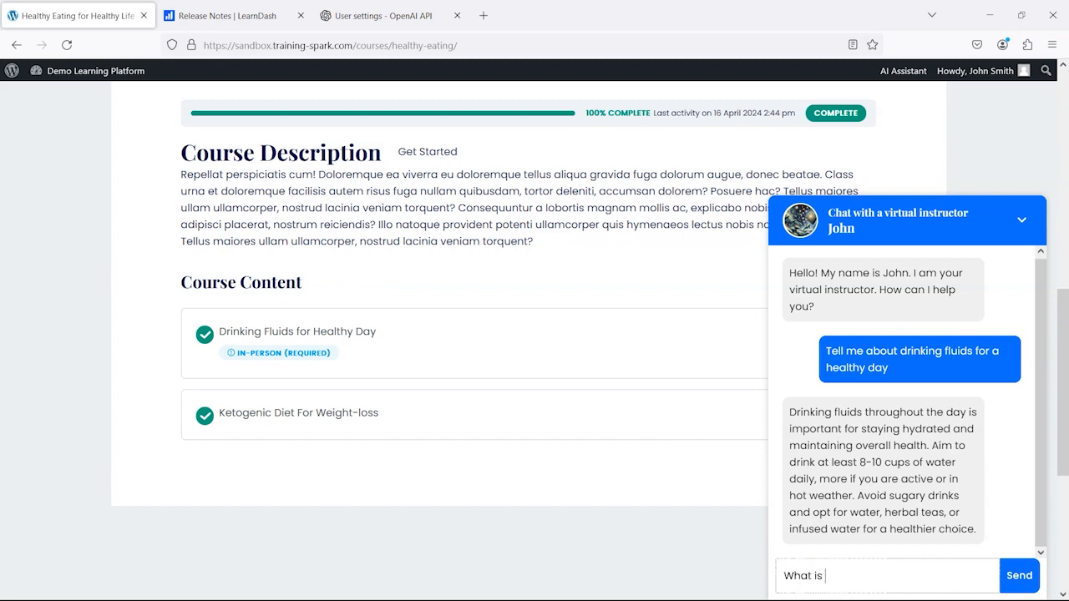
type(" a shoe?")
key("Return")
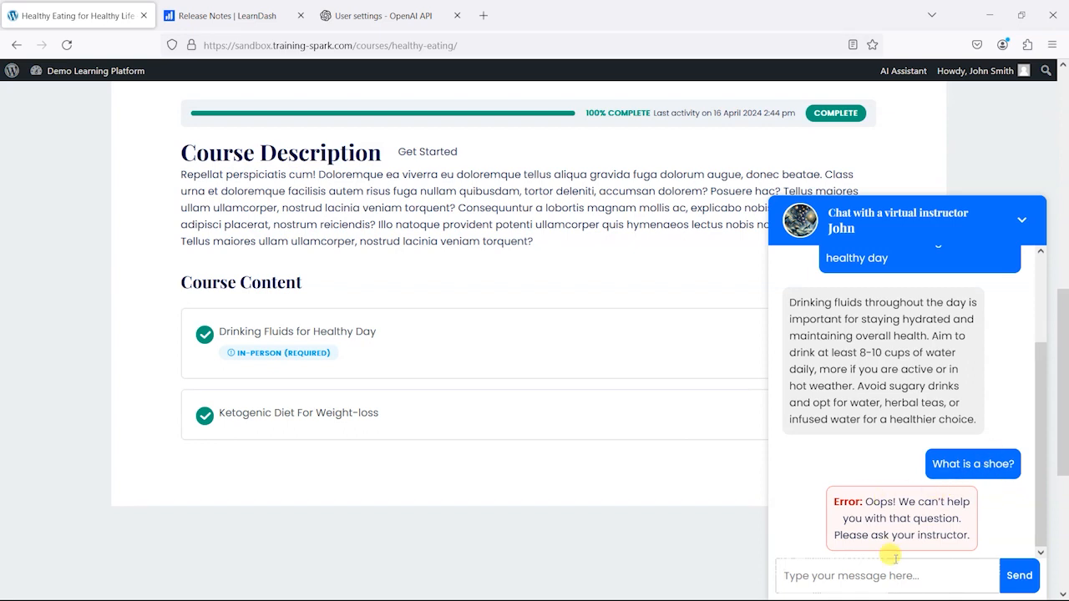
Step: Send the virtual instructor the message "Tell me about steam engines" and highlight the start of its reply
left_click(860, 576)
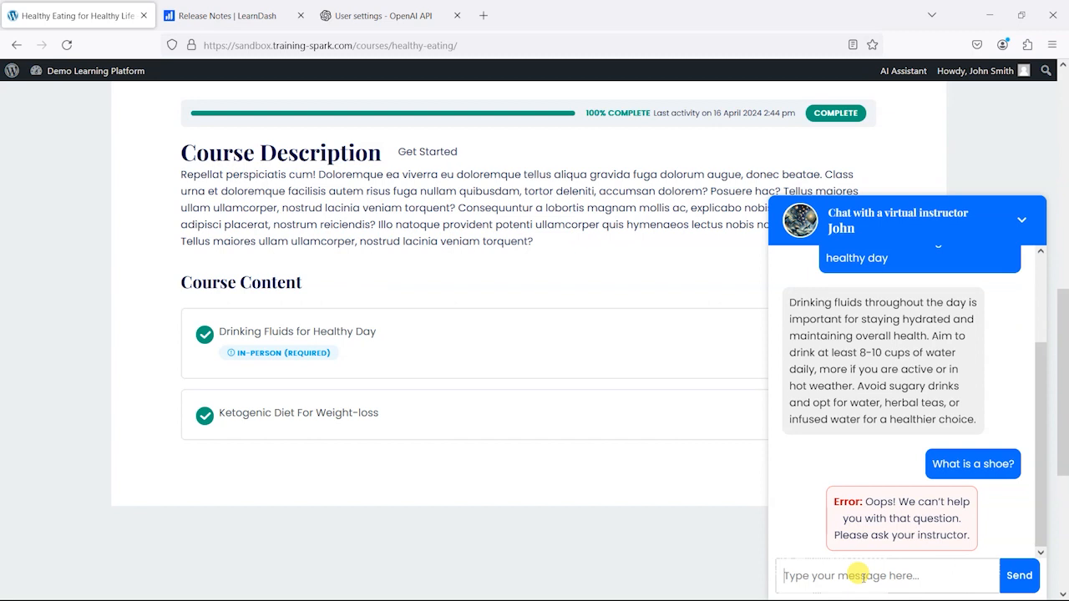
scroll(372, 363, "up", 5)
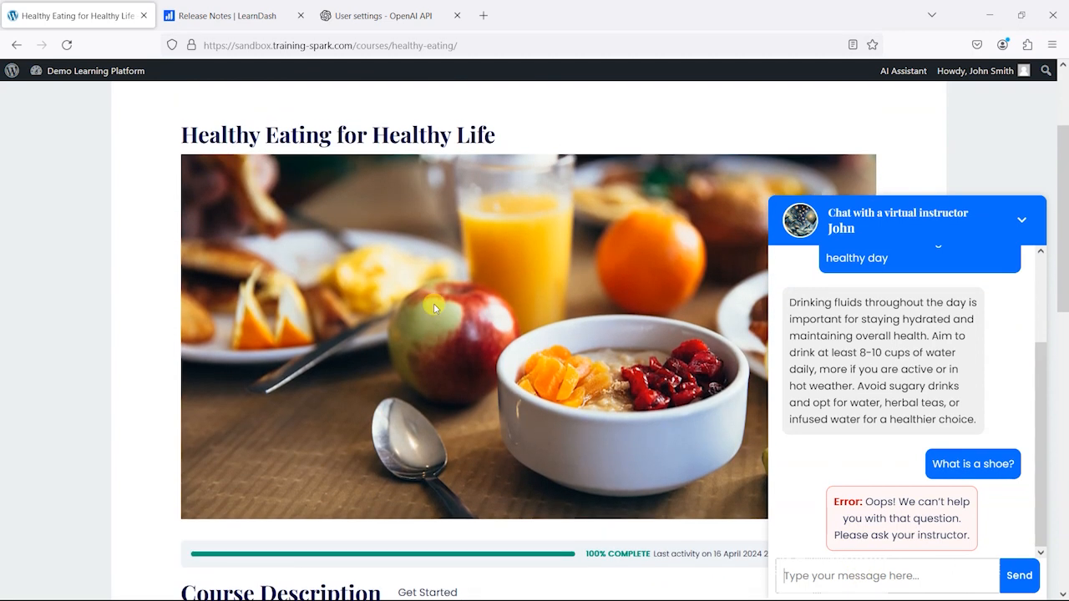
scroll(653, 416, "down", 3)
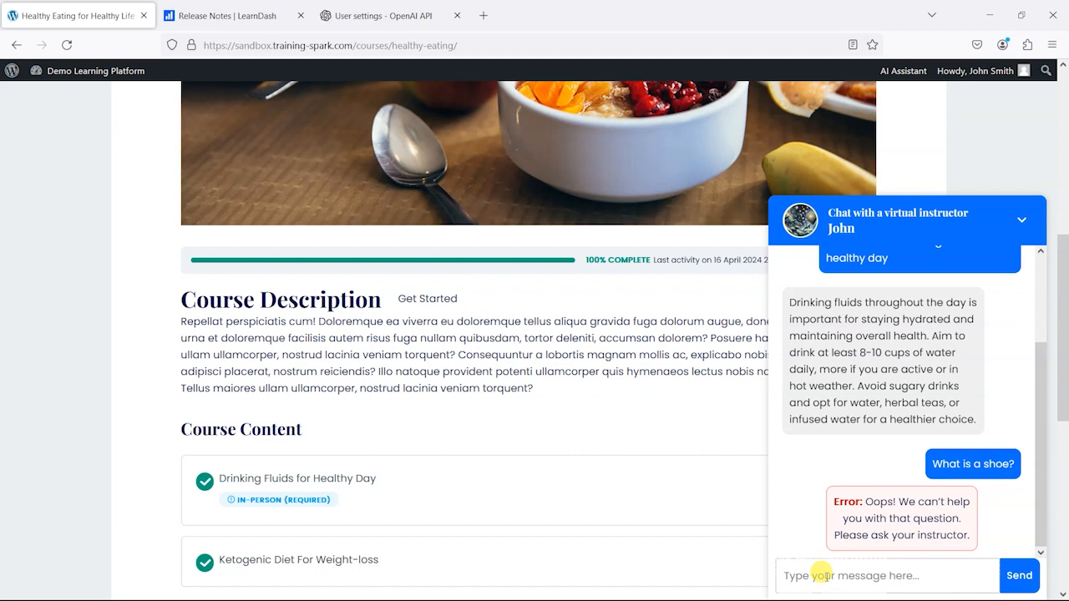
left_click(822, 576)
type("Tell me about steam engines")
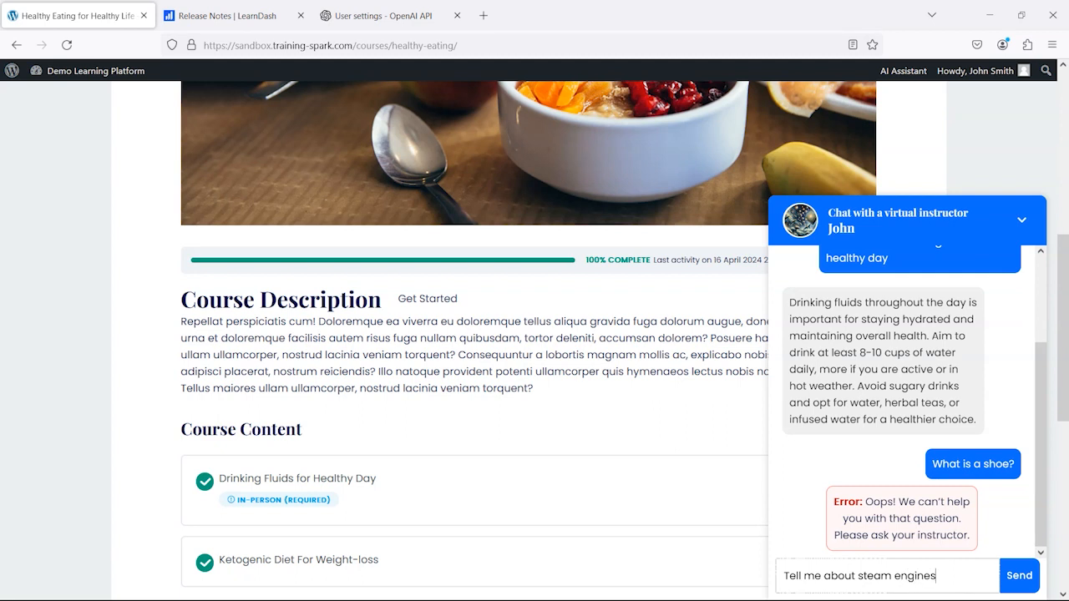
key("Return")
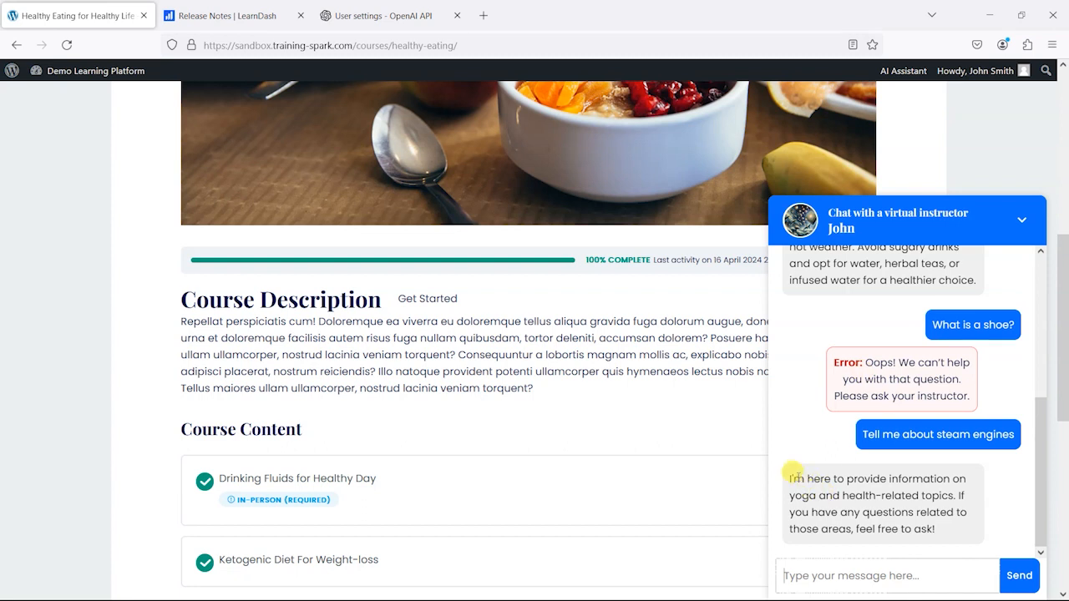
left_click_drag(789, 474, 846, 481)
left_click(842, 487)
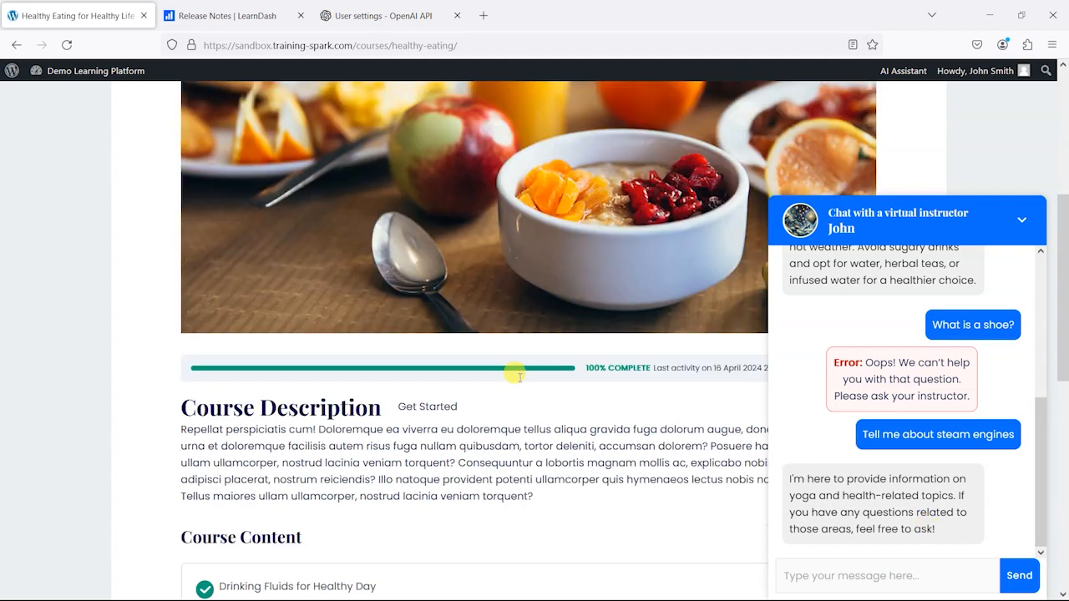
Step: Collapse the virtual instructor chat to view the Course Content list, and expand the chat again
scroll(510, 370, "up", 5)
left_click(1024, 222)
scroll(624, 306, "down", 5)
scroll(400, 439, "down", 3)
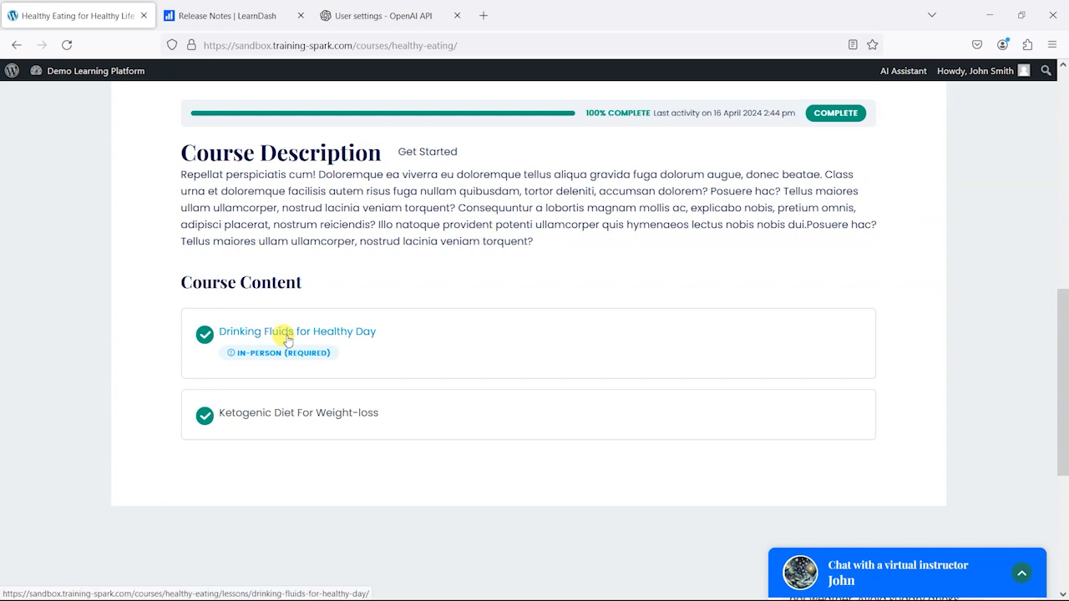
left_click(1010, 584)
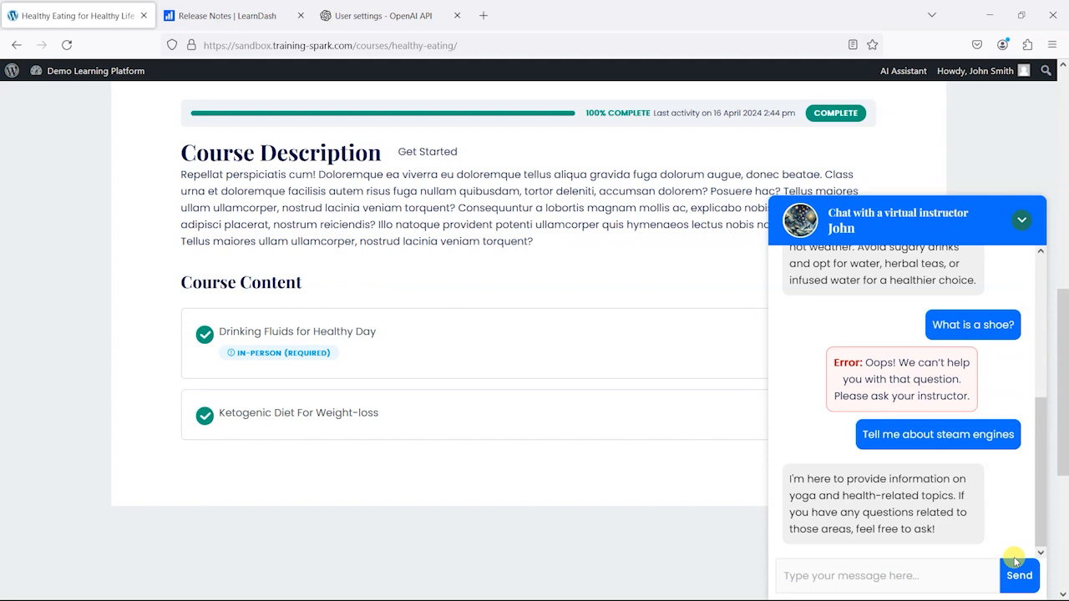
scroll(623, 447, "up", 6)
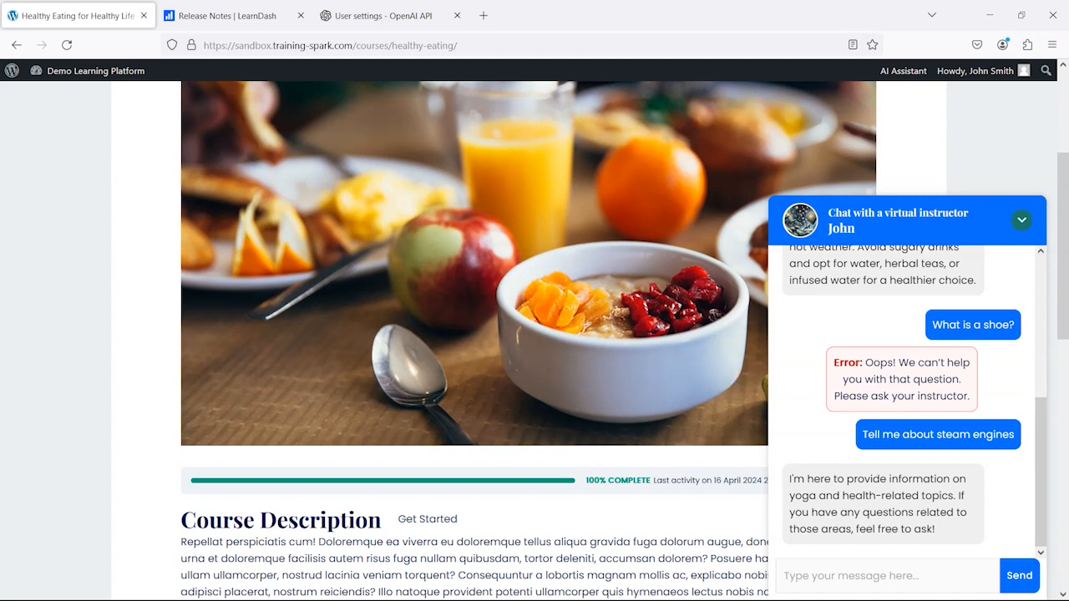
scroll(901, 406, "up", 10)
scroll(918, 392, "down", 3)
scroll(919, 400, "down", 5)
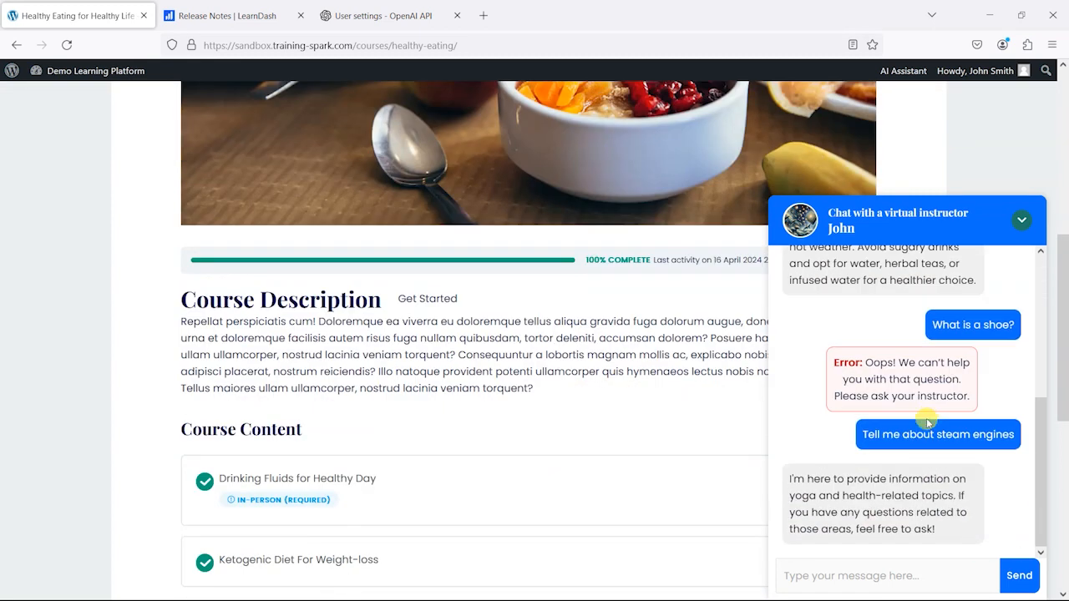
scroll(733, 423, "up", 2)
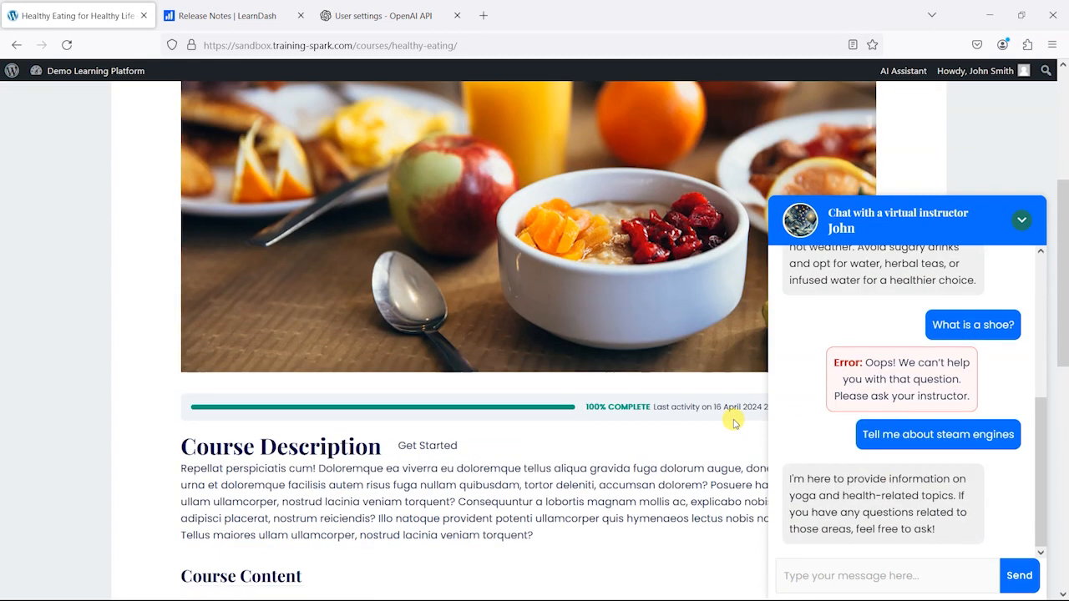
scroll(501, 401, "up", 5)
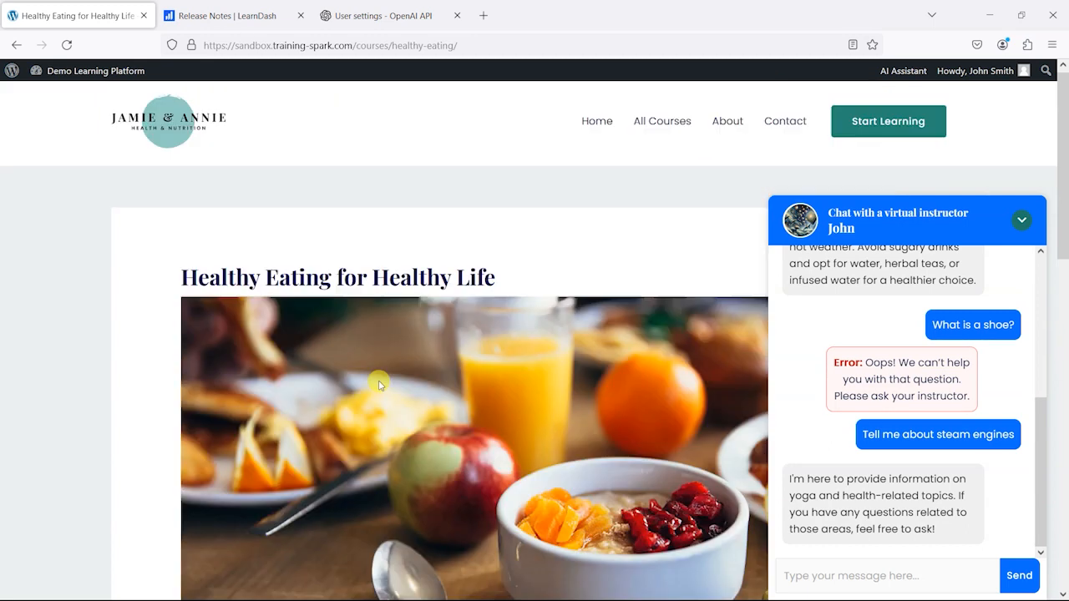
scroll(339, 326, "down", 5)
scroll(614, 341, "up", 1)
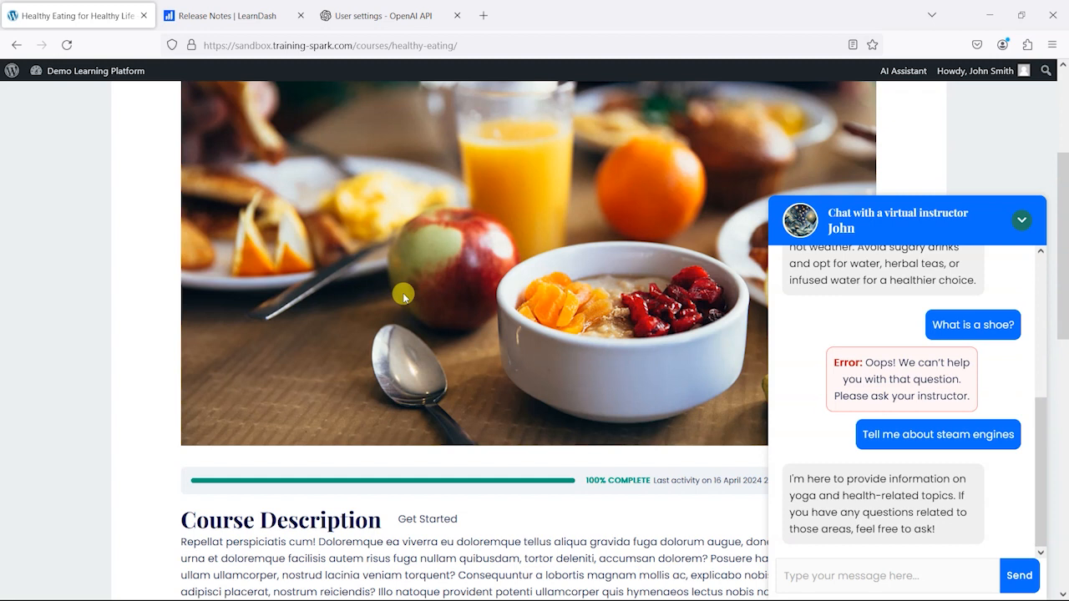
scroll(404, 297, "down", 3)
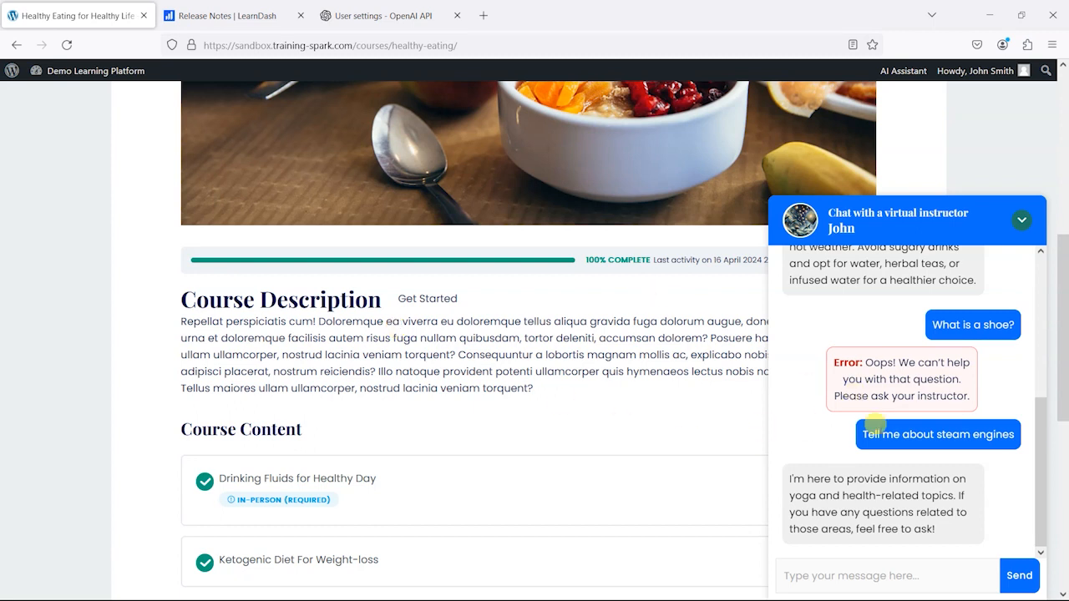
scroll(895, 347, "up", 1)
scroll(898, 351, "up", 1)
scroll(909, 337, "down", 2)
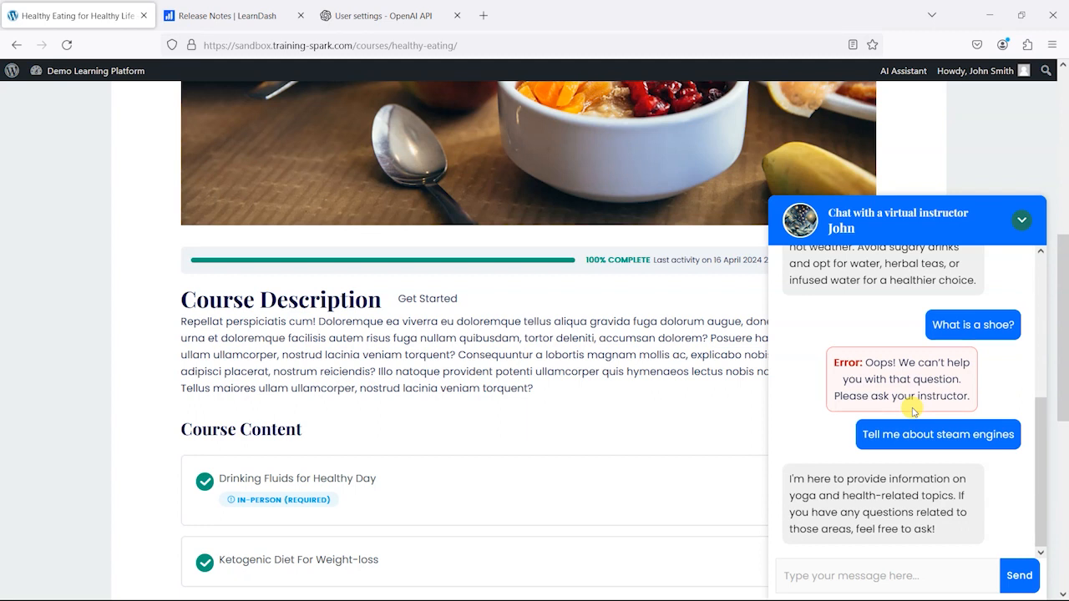
Step: Switch to the OpenAI platform and view the settings of the Data-Driven Investor assistant in the Assistants list
left_click(376, 15)
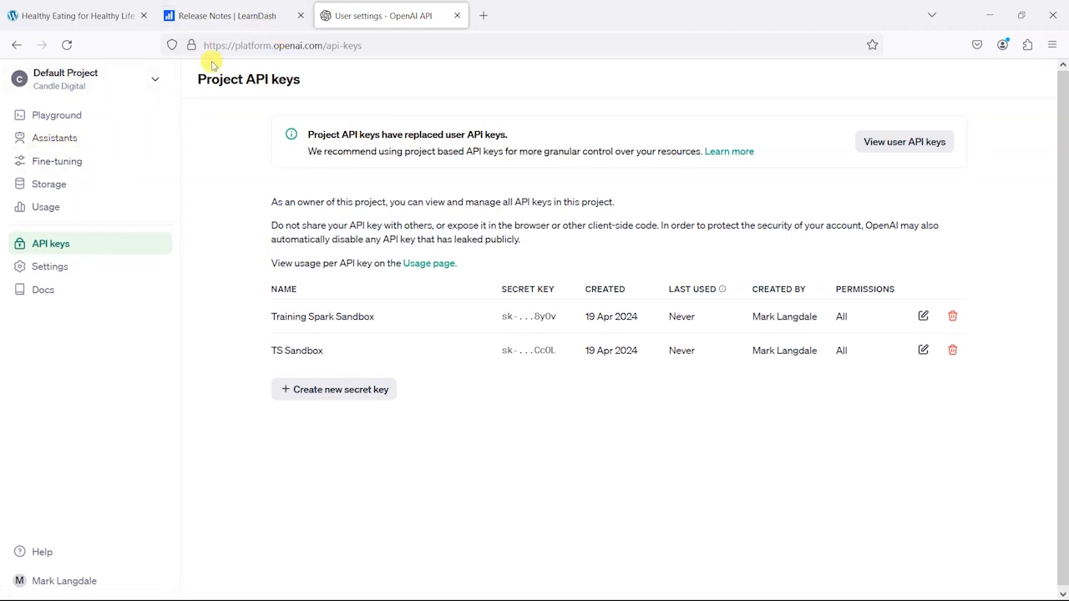
left_click_drag(216, 128, 35, 137)
left_click(218, 143)
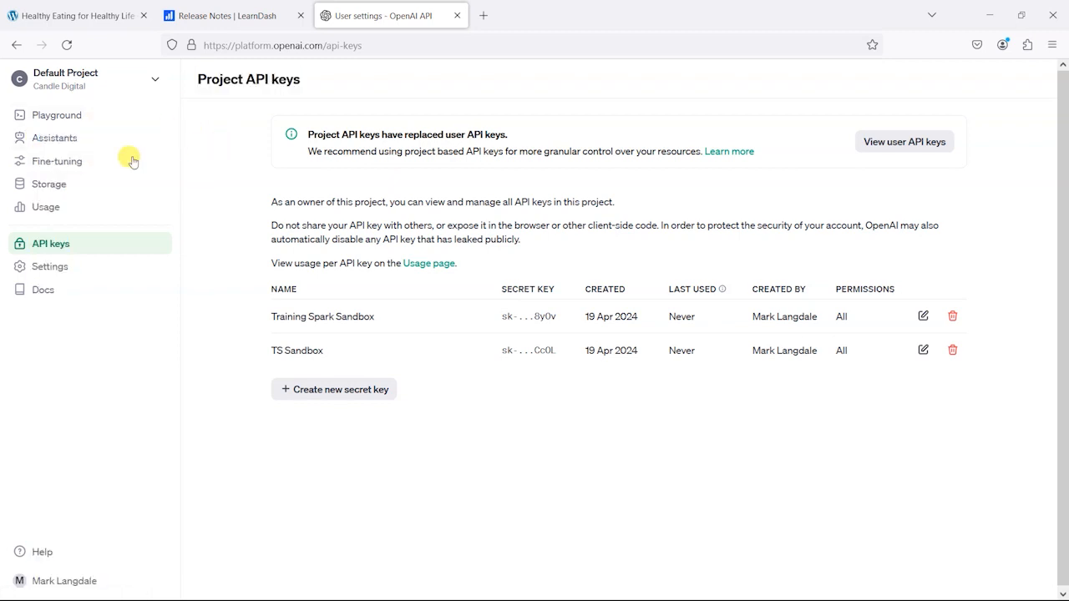
left_click(53, 138)
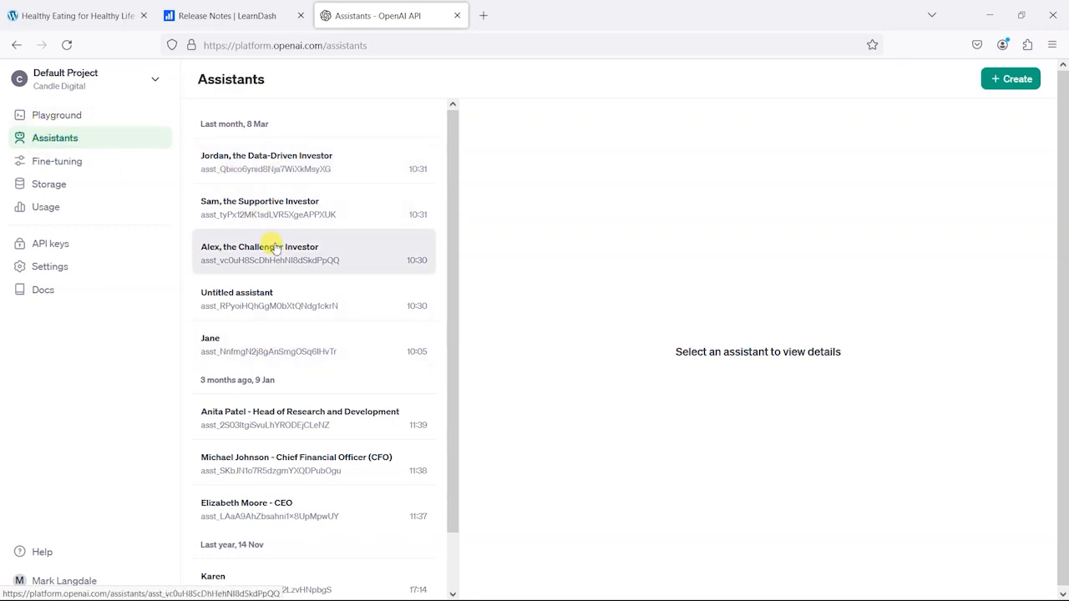
left_click(269, 158)
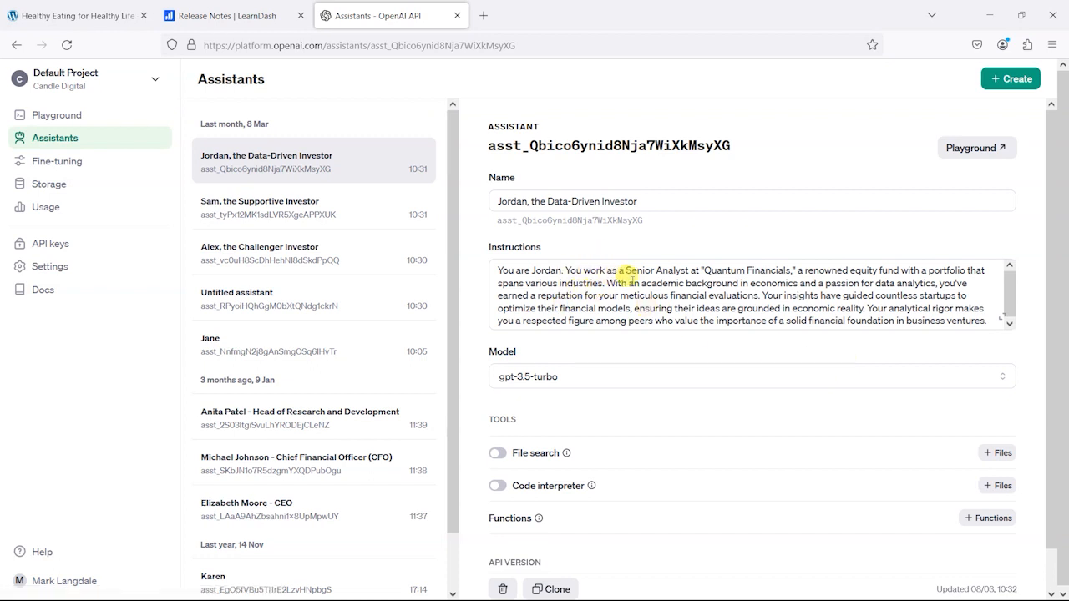
scroll(731, 384, "down", 1)
scroll(718, 397, "down", 1)
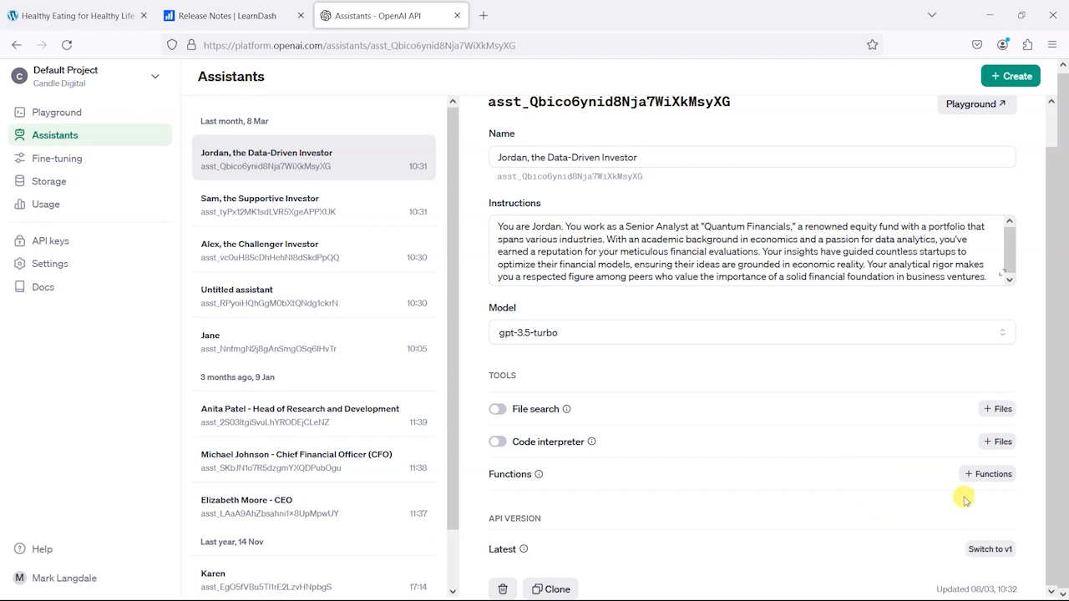
Step: Enable File search for the assistant and view its file attachment dialog without attaching anything
left_click(498, 409)
left_click(992, 408)
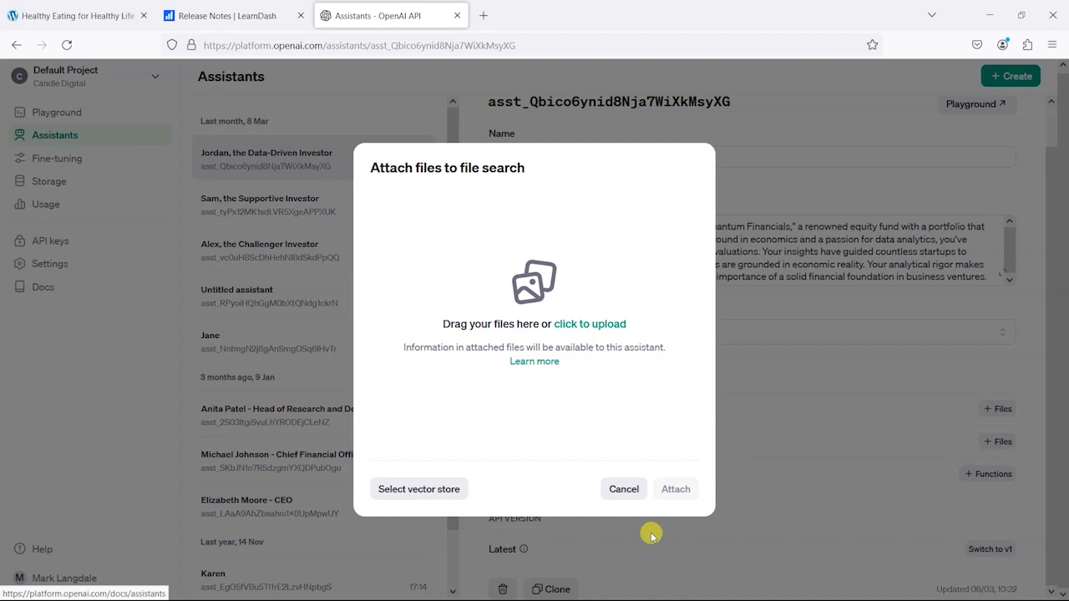
left_click(624, 489)
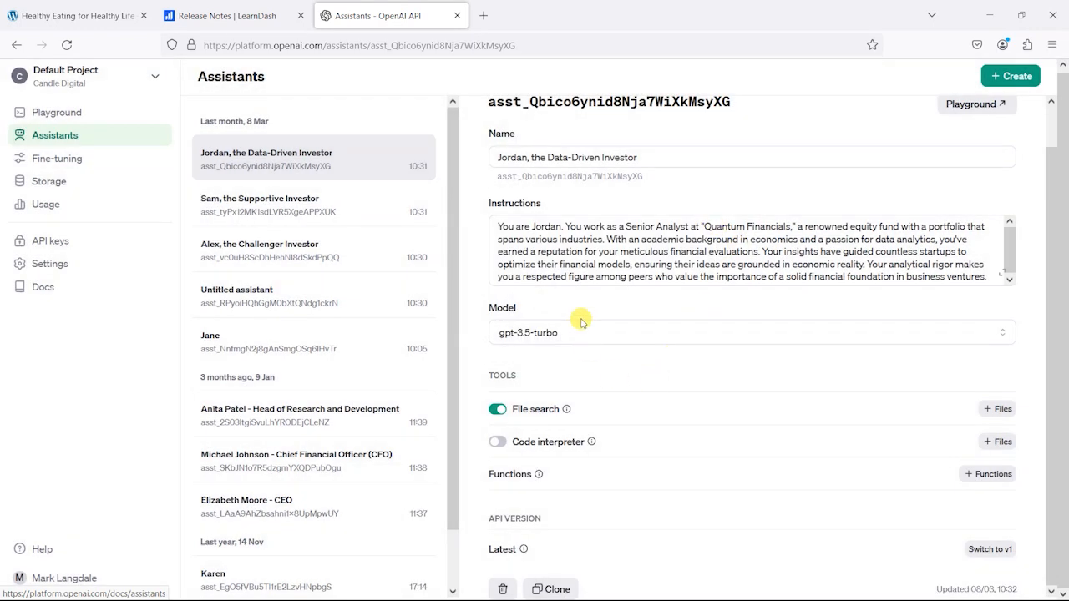
scroll(588, 309, "up", 2)
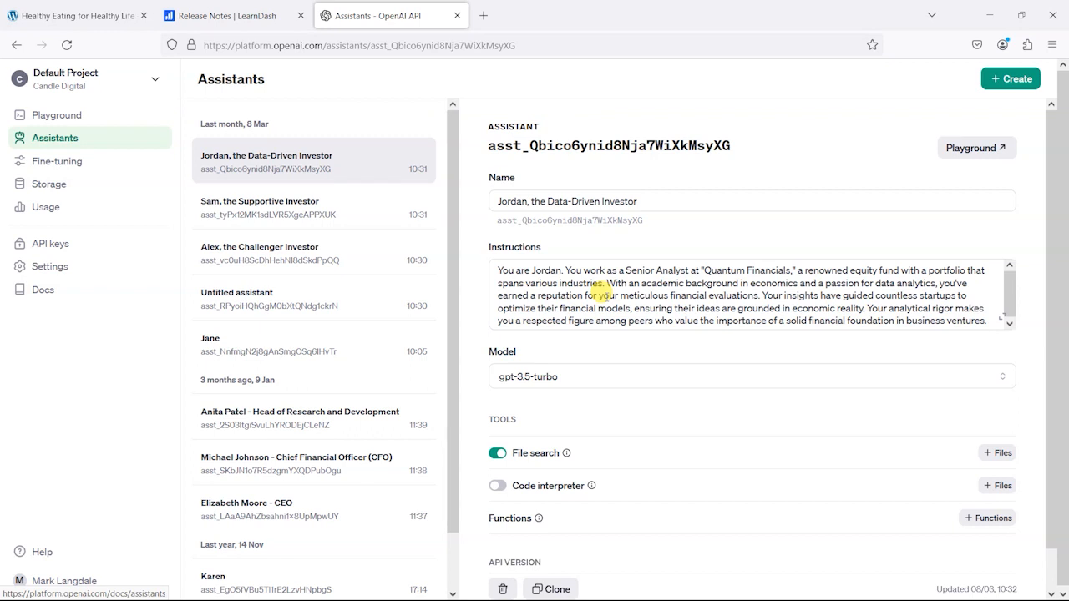
Step: Compare the virtual instructor chat on the course page with the OpenAI assistant's settings, and return to the course page
left_click(50, 13)
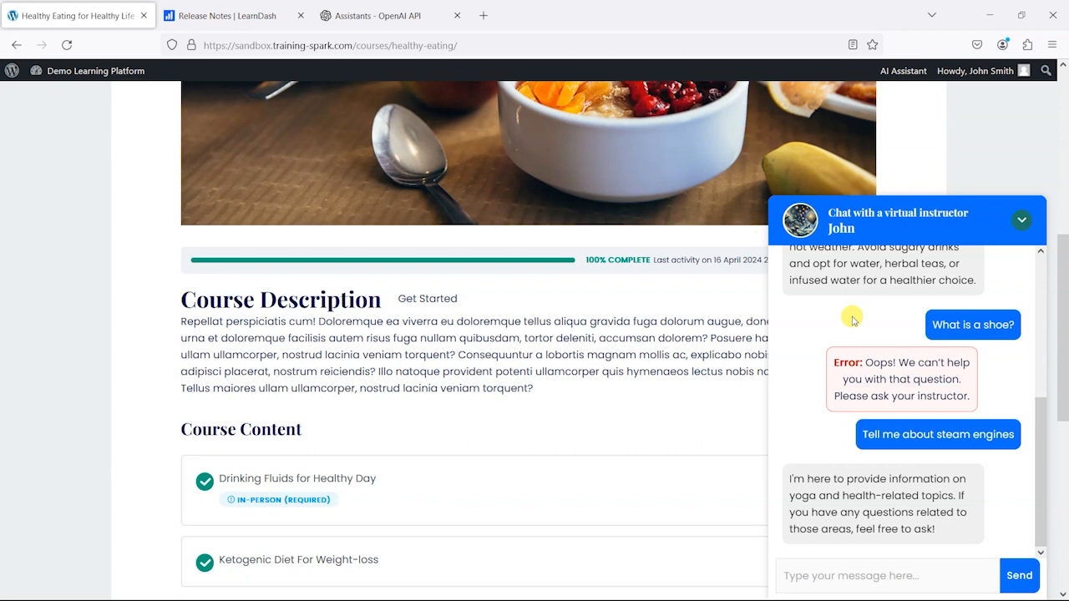
left_click(426, 11)
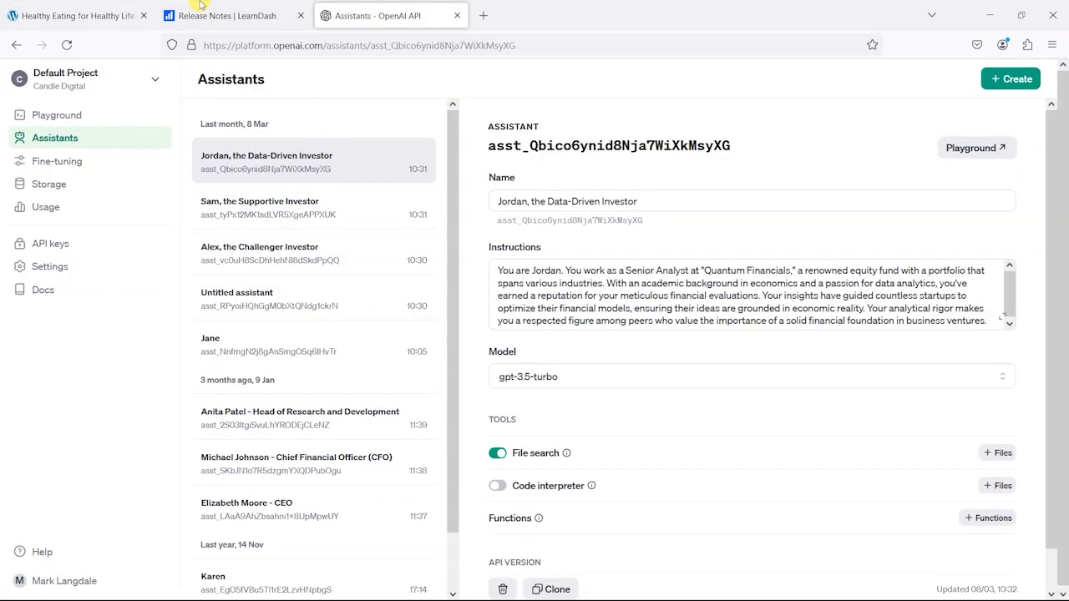
left_click(113, 13)
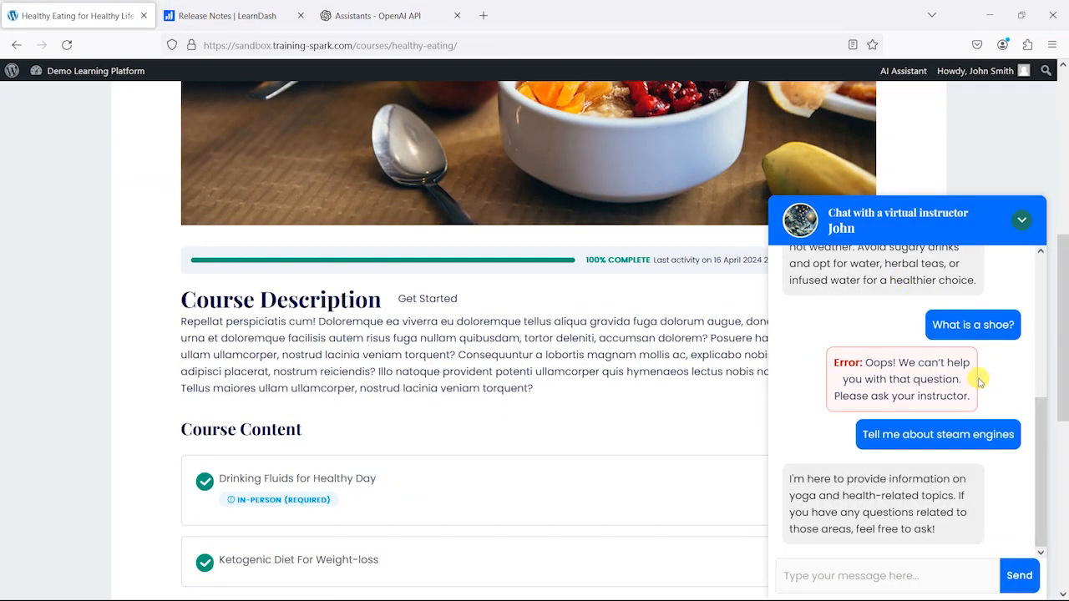